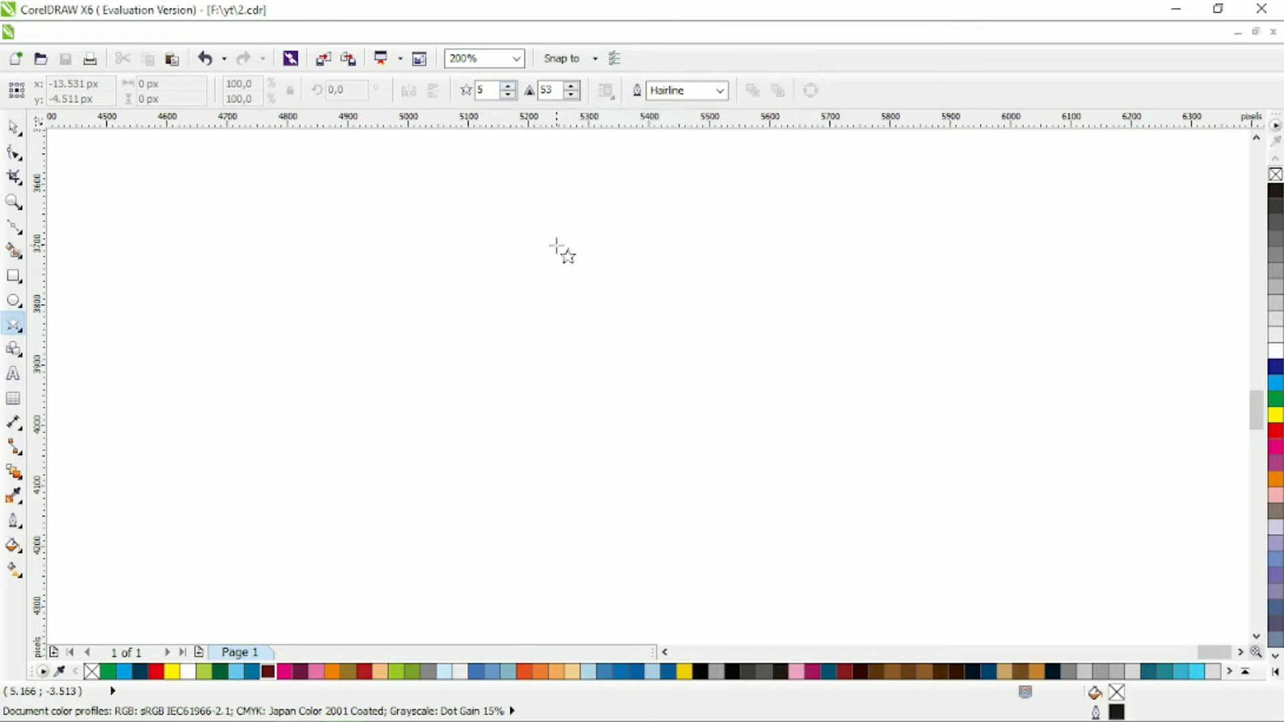
Draw a five-point star about 500 × 500 px with a sharpness of 53 and convert it to curves
{"action": "left_click_drag", "start_coordinate": [502, 235], "coordinate": [771, 490]}
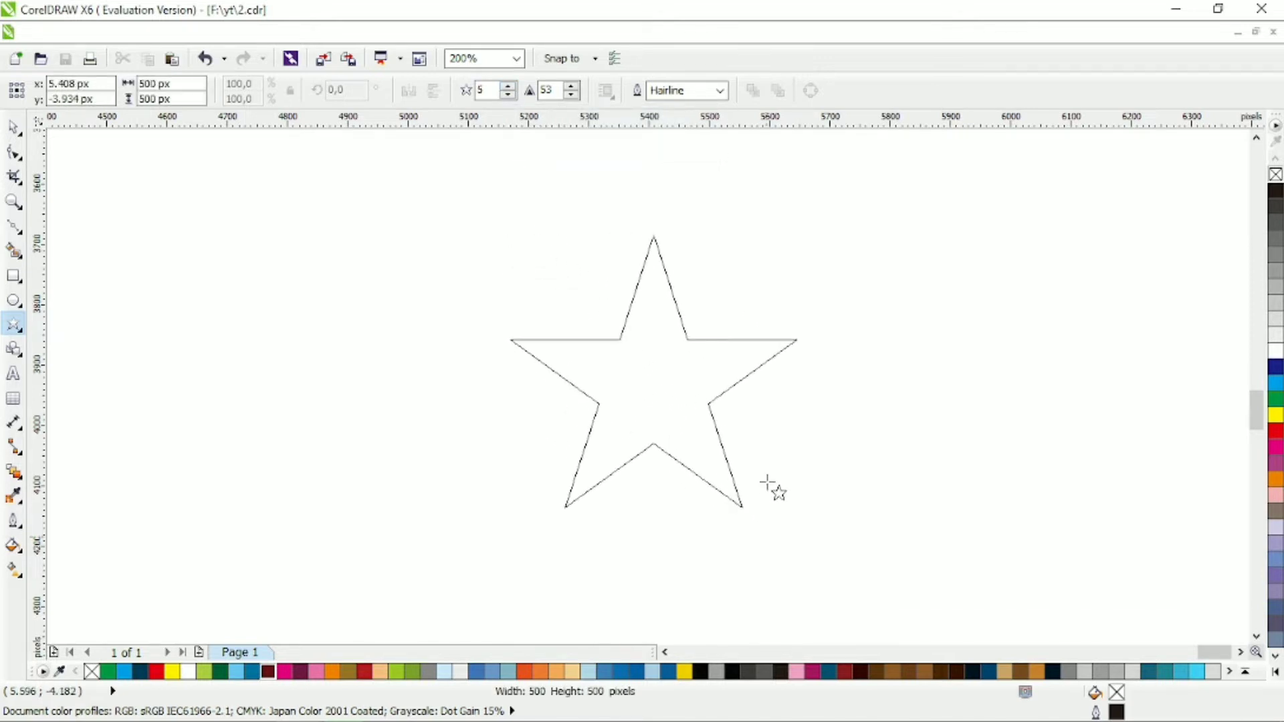
{"action": "key", "text": "ctrl+q"}
{"action": "key", "text": "F10"}
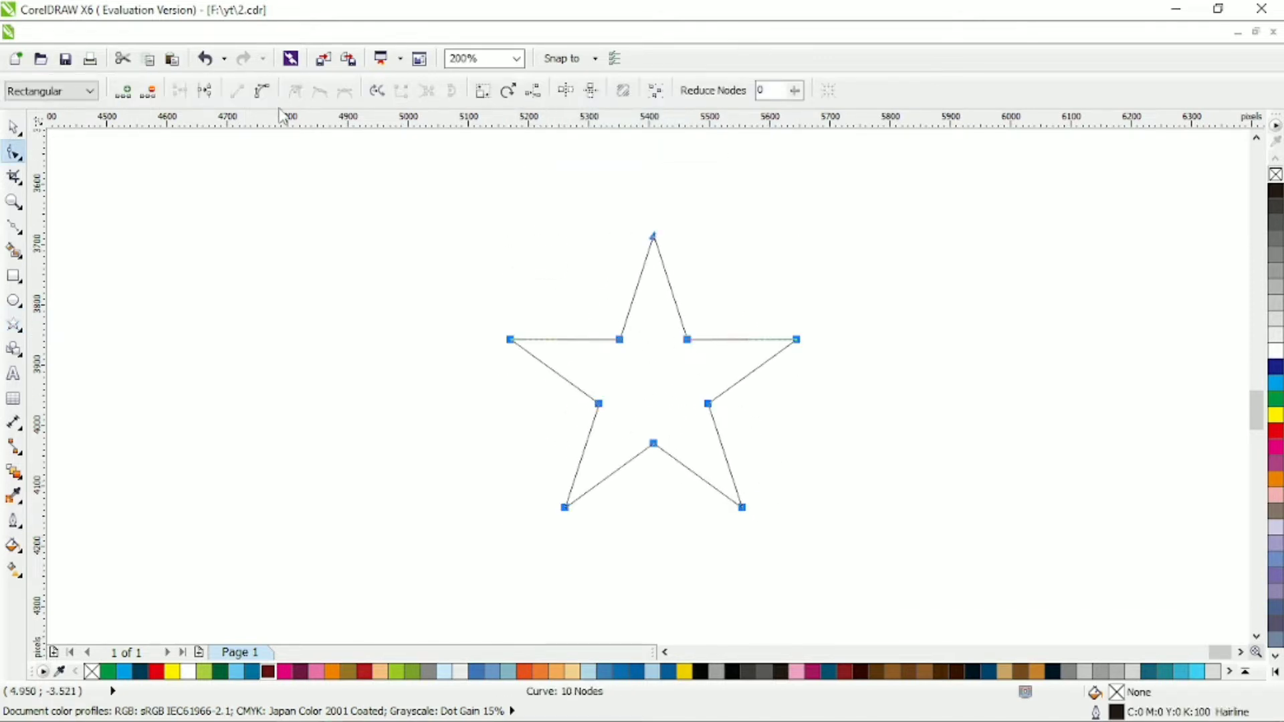
Delete the star's five inner nodes and bend the two upper and two lower side notches slightly outward
{"action": "left_click_drag", "start_coordinate": [560, 300], "coordinate": [747, 459]}
{"action": "key", "text": "Delete"}
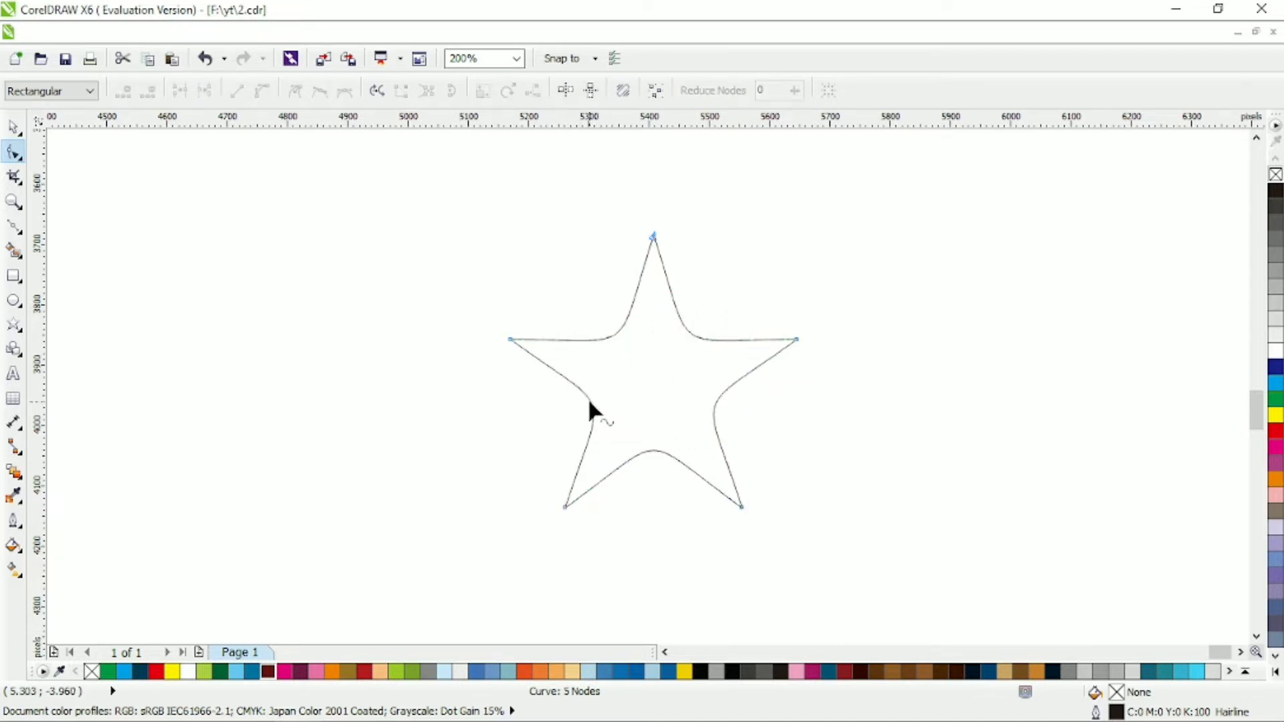
{"action": "left_click_drag", "start_coordinate": [589, 403], "coordinate": [579, 419]}
{"action": "left_click_drag", "start_coordinate": [711, 420], "coordinate": [720, 419]}
{"action": "left_click_drag", "start_coordinate": [620, 319], "coordinate": [611, 309]}
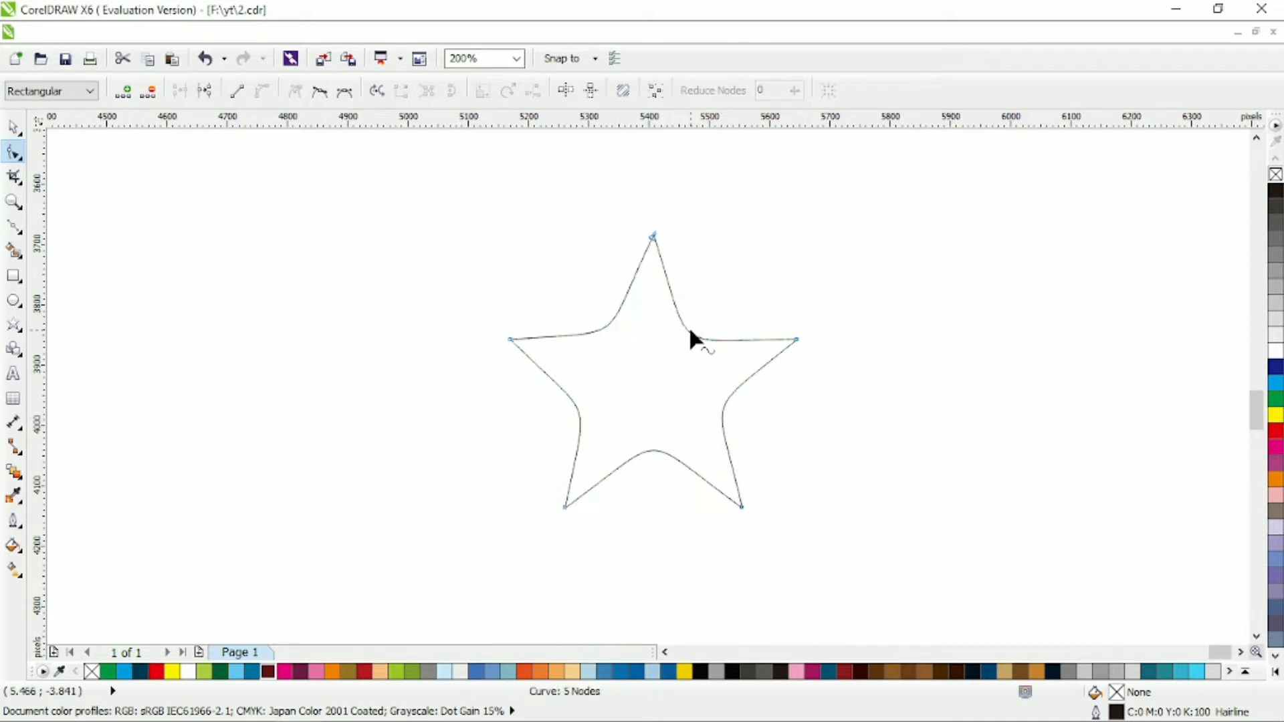
{"action": "left_click_drag", "start_coordinate": [685, 333], "coordinate": [696, 335]}
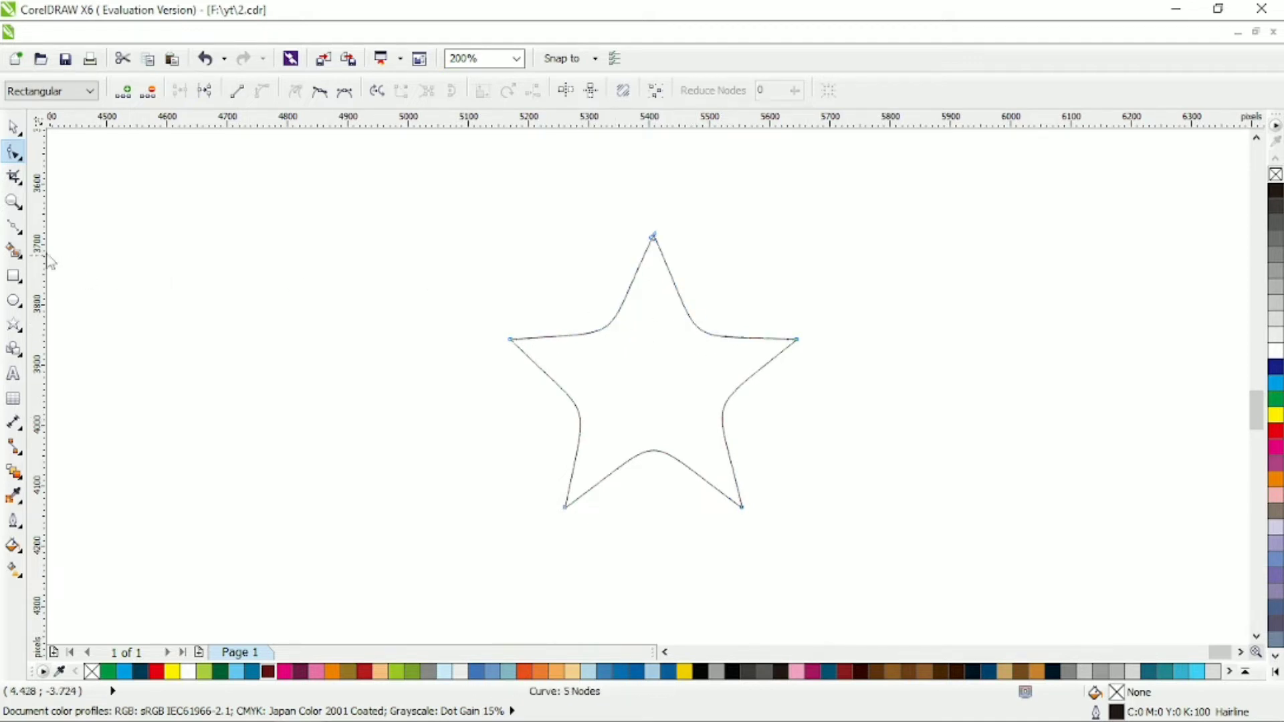
Draw a closed Bezier triangle from just below the star's lower-left tip to two corners inside the star
{"action": "left_click", "coordinate": [14, 228]}
{"action": "left_click", "coordinate": [553, 522]}
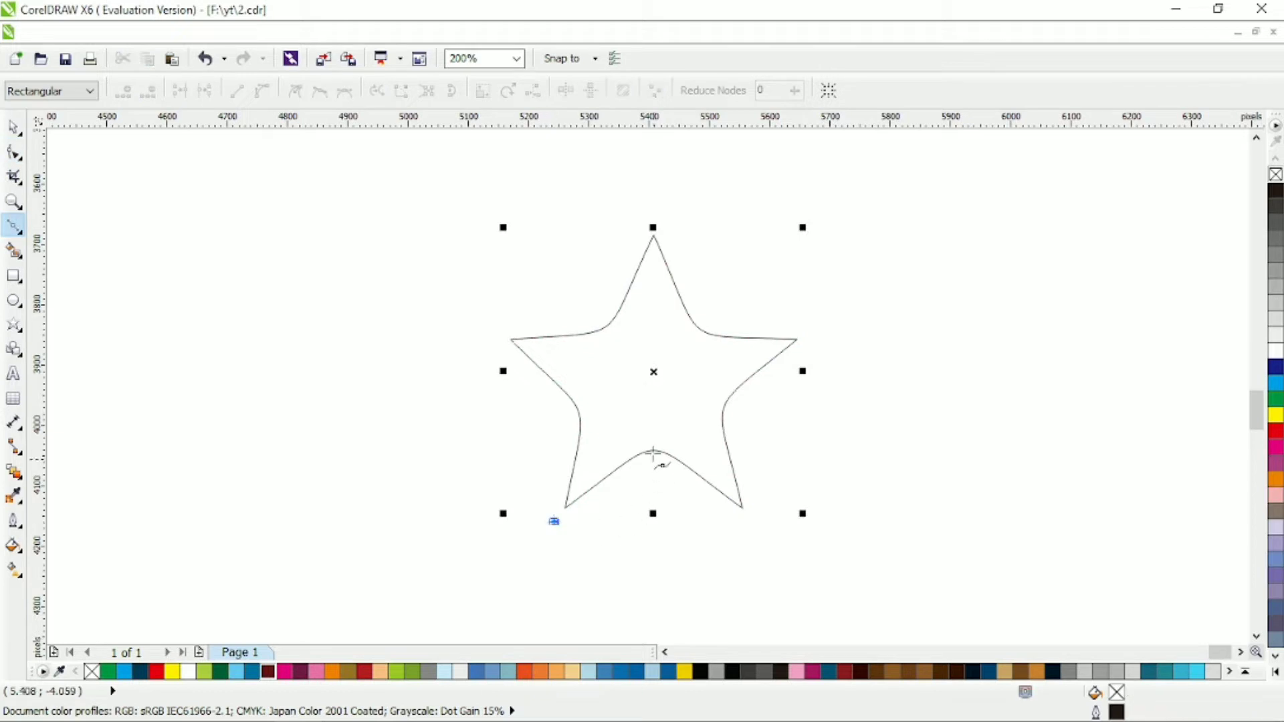
{"action": "double_click", "coordinate": [608, 388]}
{"action": "double_click", "coordinate": [706, 361]}
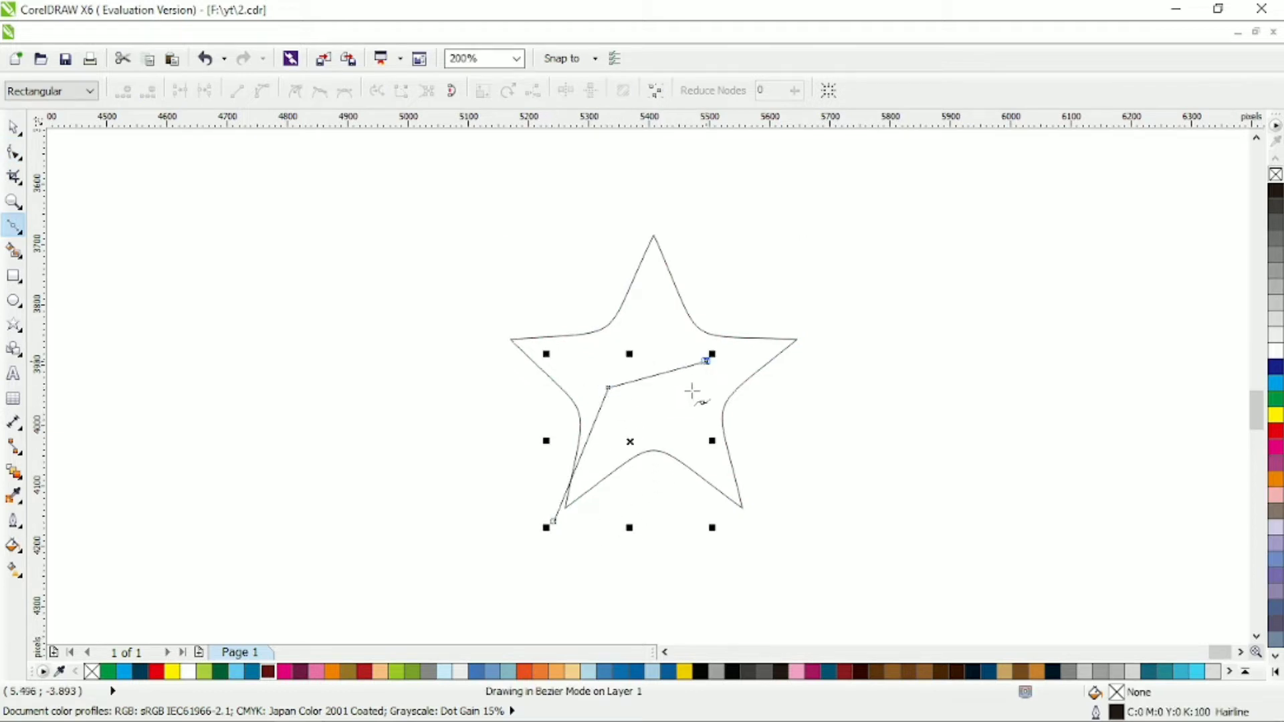
{"action": "left_click", "coordinate": [555, 520]}
Bend the triangle's long sides and its upper edge into curves, forming a body with two raised arms
{"action": "key", "text": "F10"}
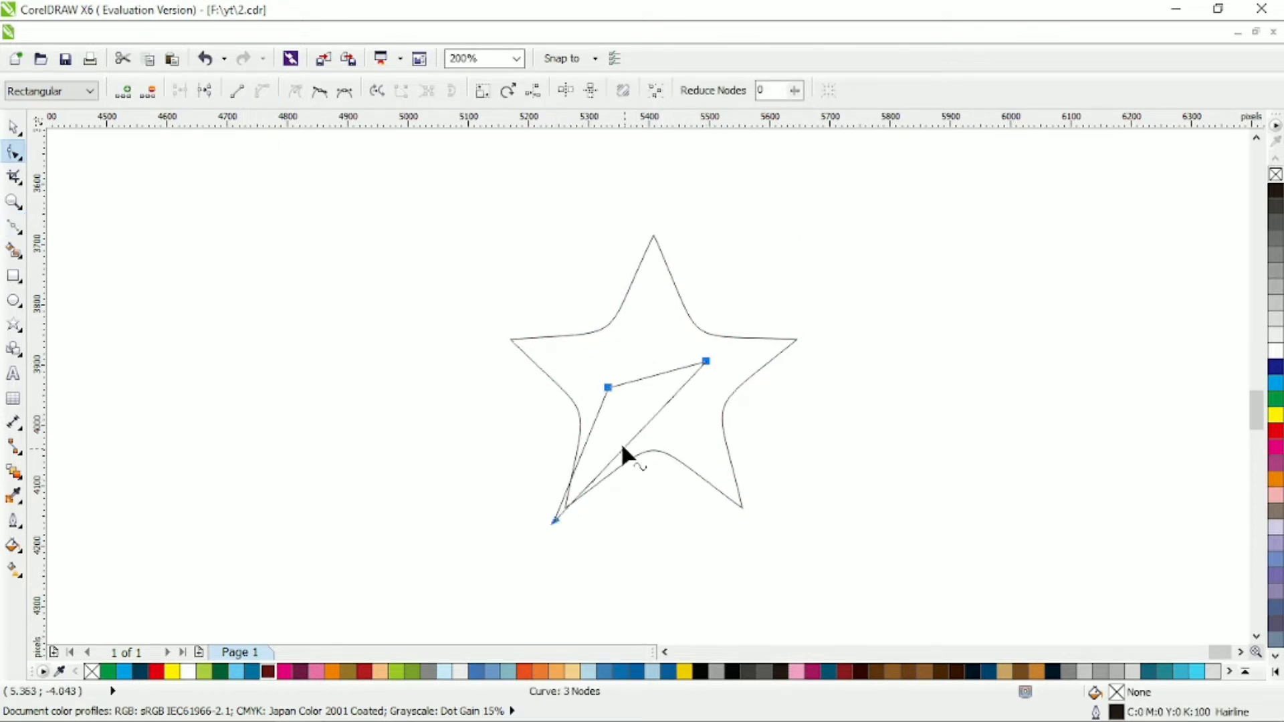
{"action": "left_click_drag", "start_coordinate": [623, 449], "coordinate": [650, 471]}
{"action": "left_click_drag", "start_coordinate": [580, 451], "coordinate": [607, 455]}
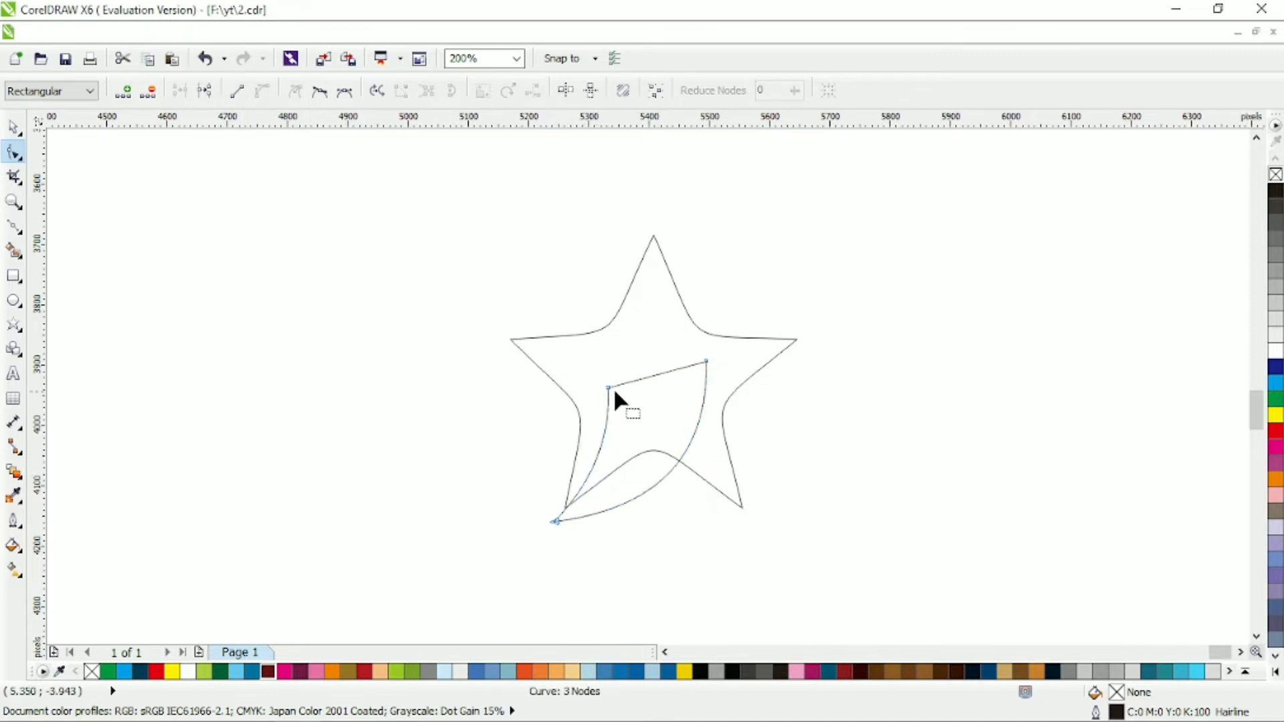
{"action": "left_click_drag", "start_coordinate": [608, 388], "coordinate": [640, 431]}
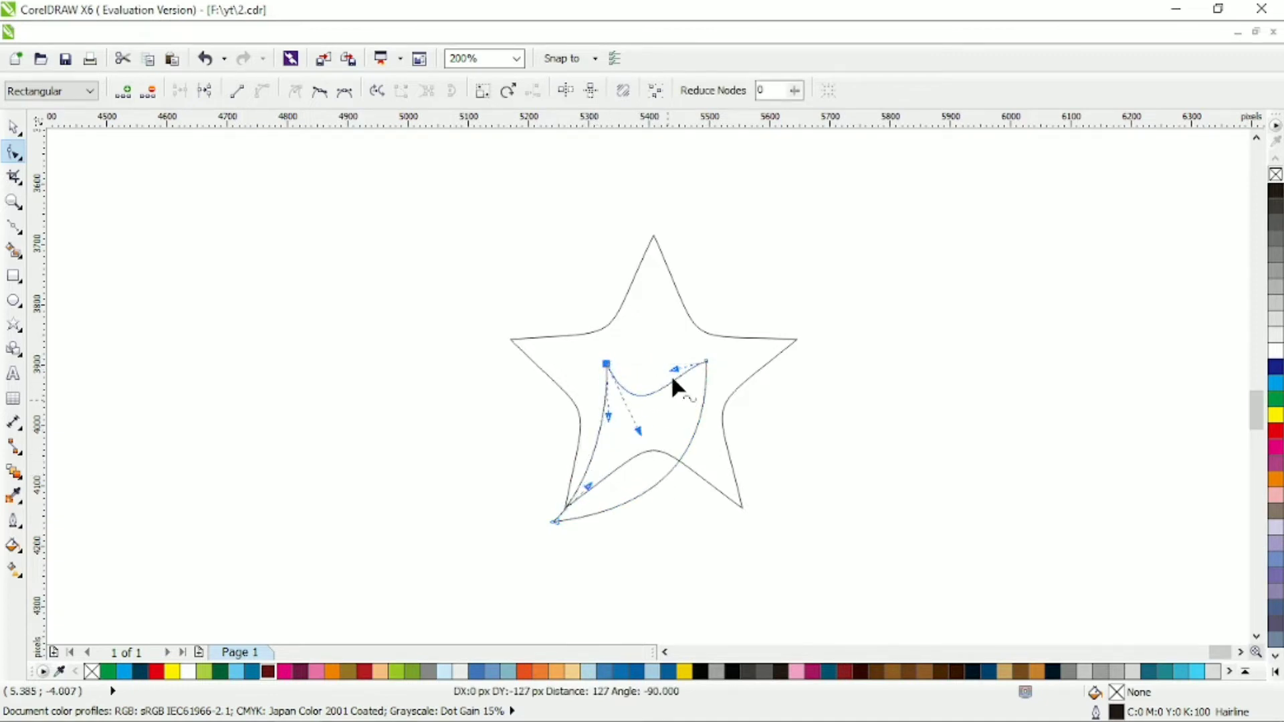
{"action": "left_click_drag", "start_coordinate": [672, 375], "coordinate": [717, 437]}
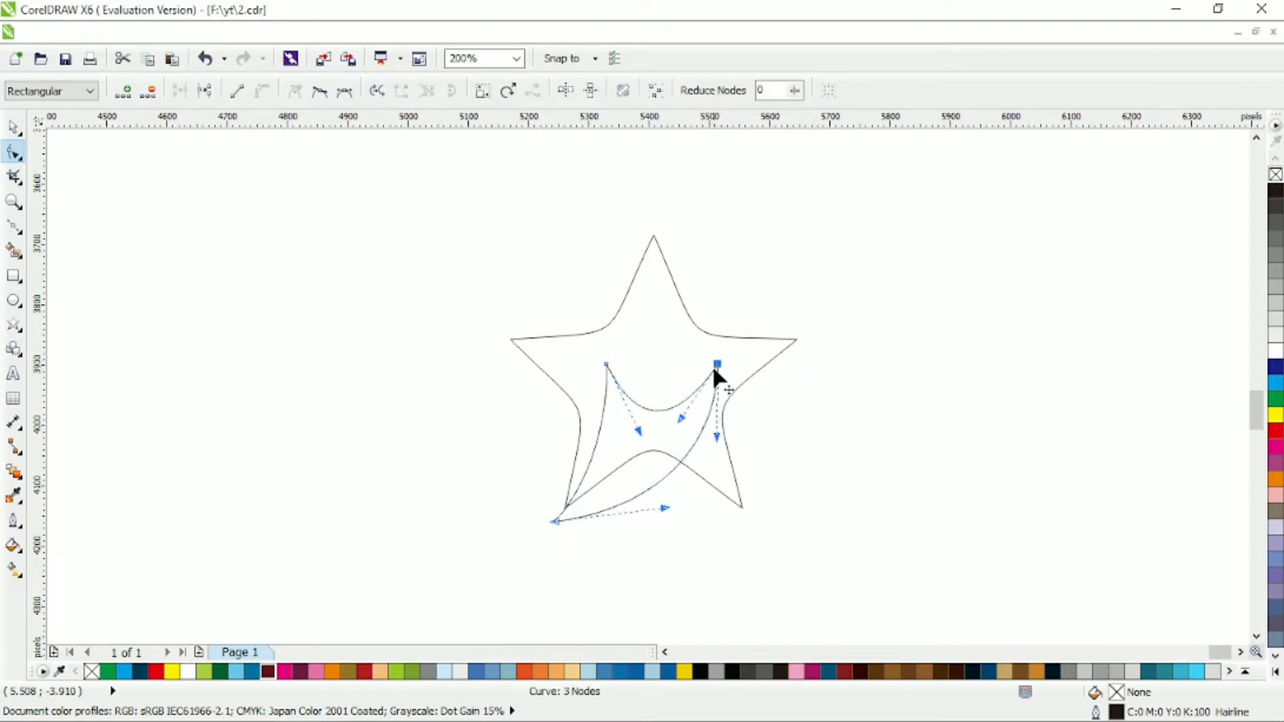
Reposition the figure's two arm tips and lower tip, and adjust the curve handles to slim the body
{"action": "left_click_drag", "start_coordinate": [716, 367], "coordinate": [700, 351]}
{"action": "left_click_drag", "start_coordinate": [607, 366], "coordinate": [606, 375]}
{"action": "left_click_drag", "start_coordinate": [640, 443], "coordinate": [706, 422]}
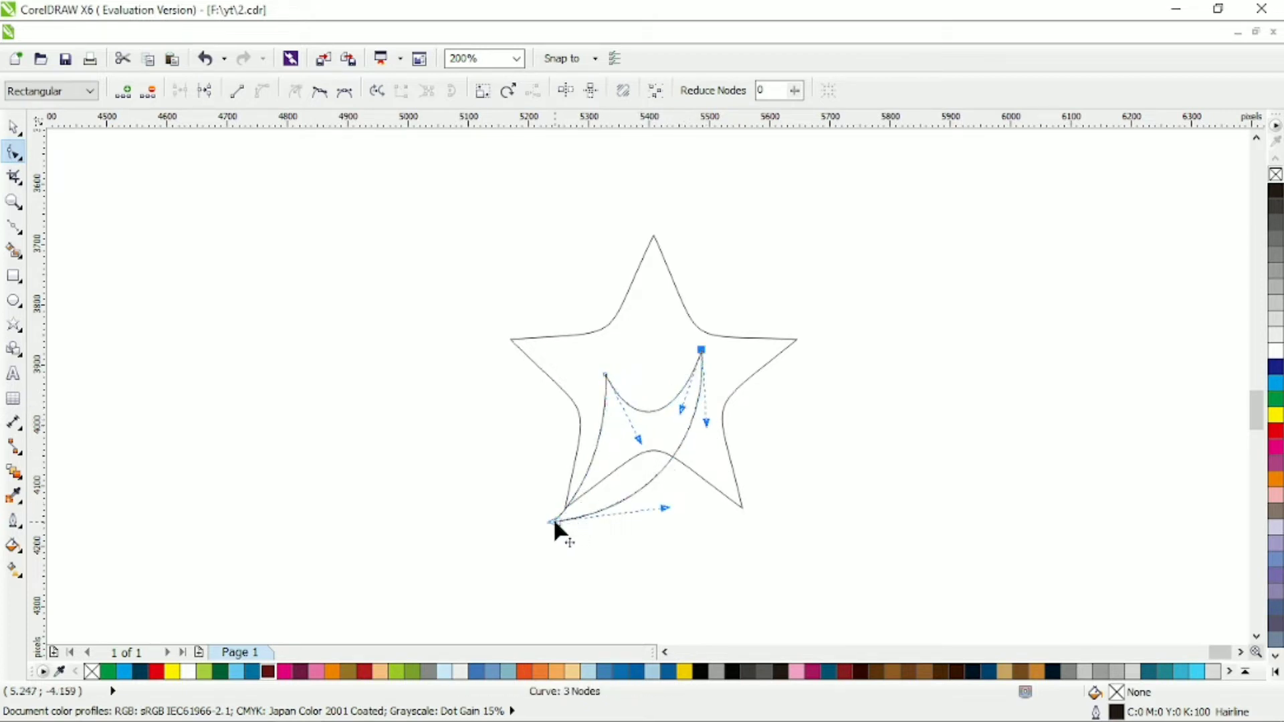
{"action": "left_click_drag", "start_coordinate": [554, 521], "coordinate": [610, 472]}
{"action": "left_click_drag", "start_coordinate": [607, 427], "coordinate": [704, 417]}
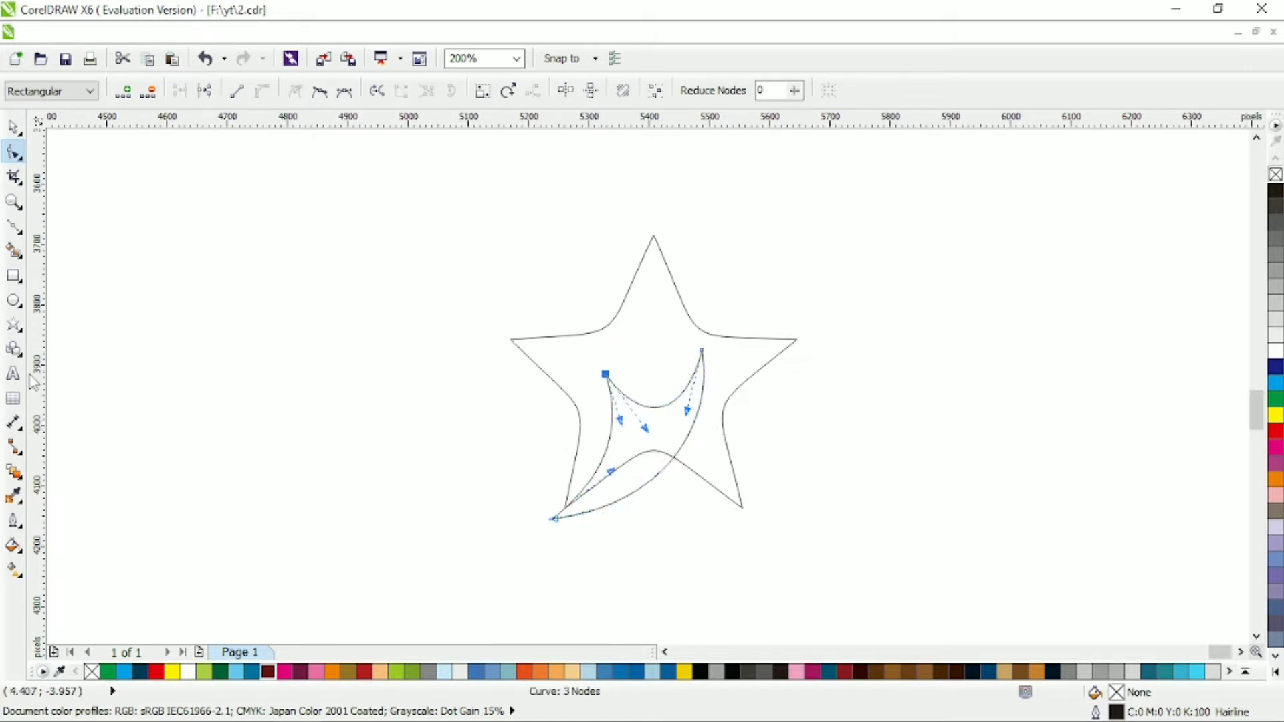
Draw a circle about 53 px wide between the arms as the head, centre it horizontally on the star, and move it slightly up
{"action": "key", "text": "F7"}
{"action": "left_click_drag", "start_coordinate": [640, 352], "coordinate": [679, 391]}
{"action": "left_click", "coordinate": [13, 127]}
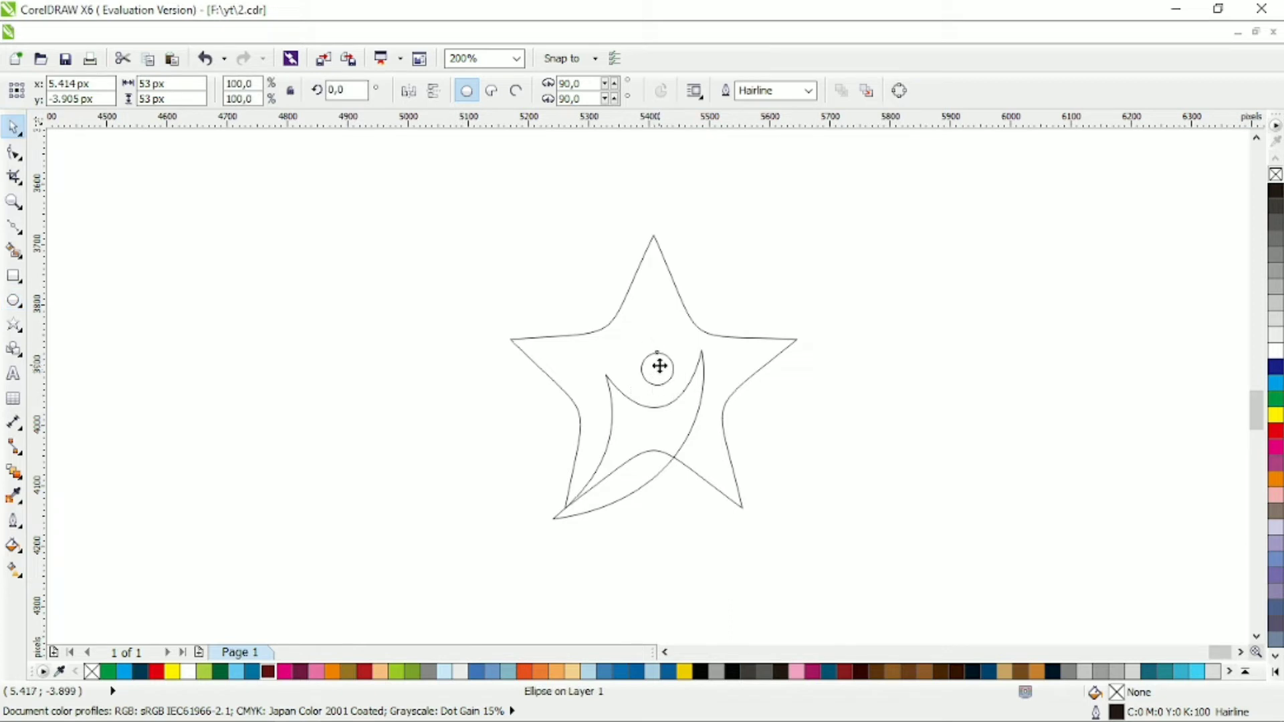
{"action": "left_click", "coordinate": [673, 314], "text": "shift"}
{"action": "left_click", "coordinate": [757, 266]}
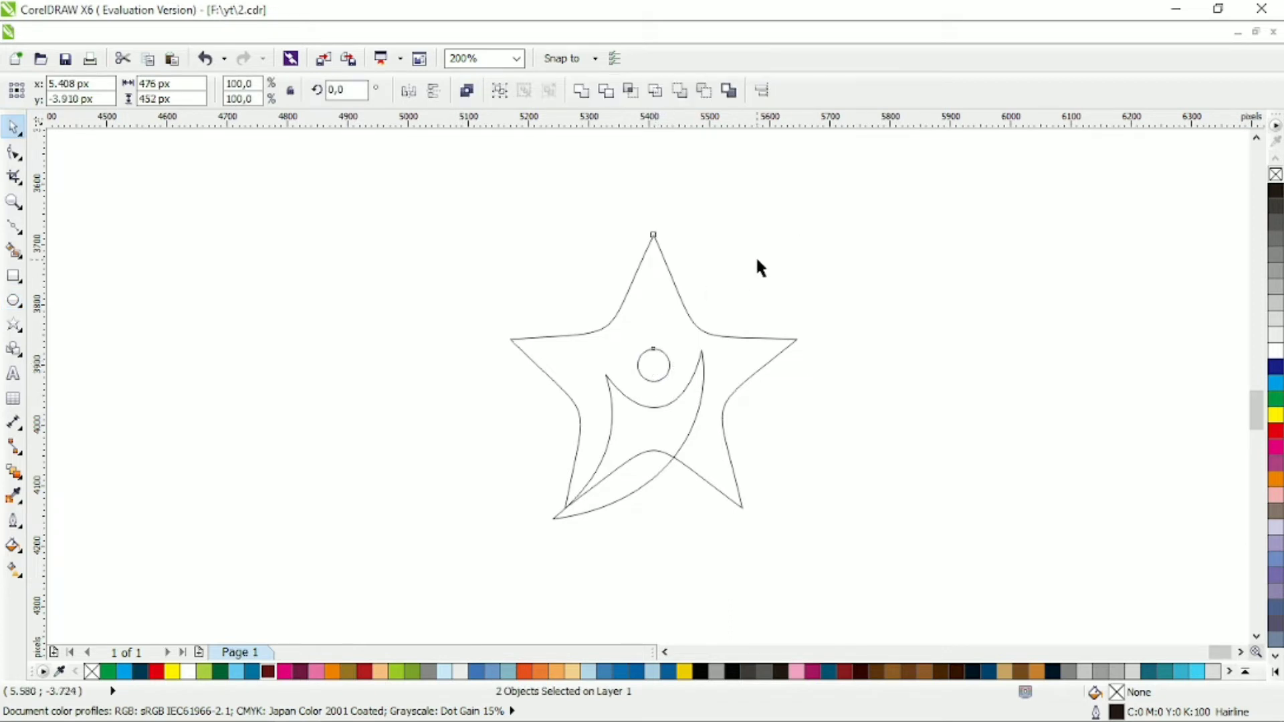
{"action": "left_click", "coordinate": [659, 373]}
Raise the figure's left arm tip and readjust the handles of the curves between and below the arms
{"action": "left_click", "coordinate": [628, 397]}
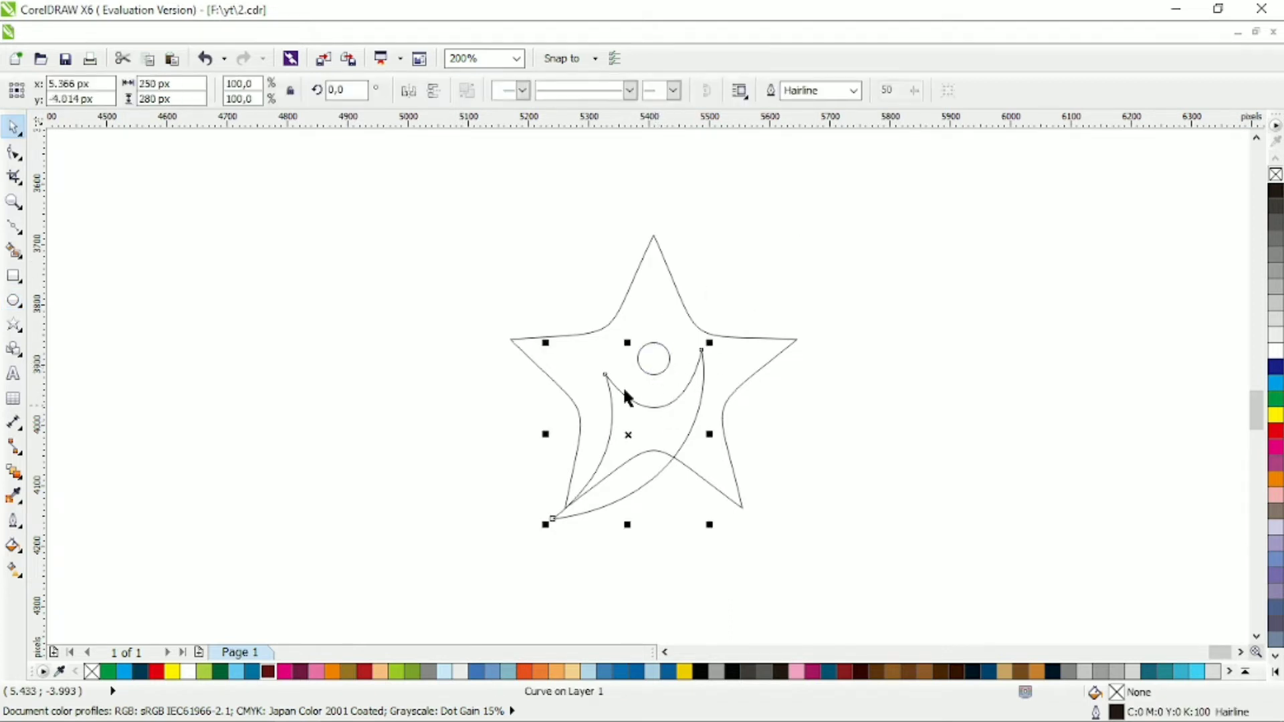
{"action": "left_click", "coordinate": [22, 159]}
{"action": "left_click_drag", "start_coordinate": [605, 374], "coordinate": [600, 359]}
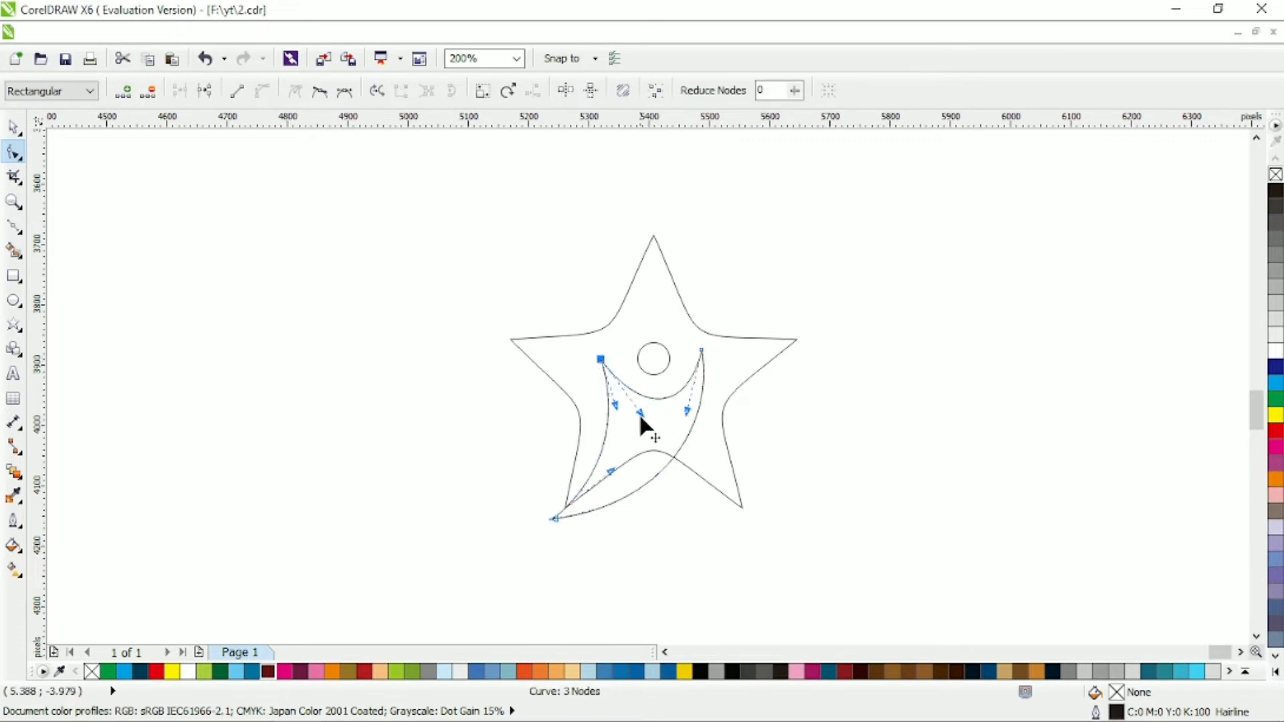
{"action": "left_click_drag", "start_coordinate": [640, 412], "coordinate": [714, 424]}
{"action": "left_click_drag", "start_coordinate": [664, 505], "coordinate": [696, 456]}
Draw a small closed Bezier triangle across the star's bottom notch and curve its lower edge to follow the figure
{"action": "left_click", "coordinate": [15, 227]}
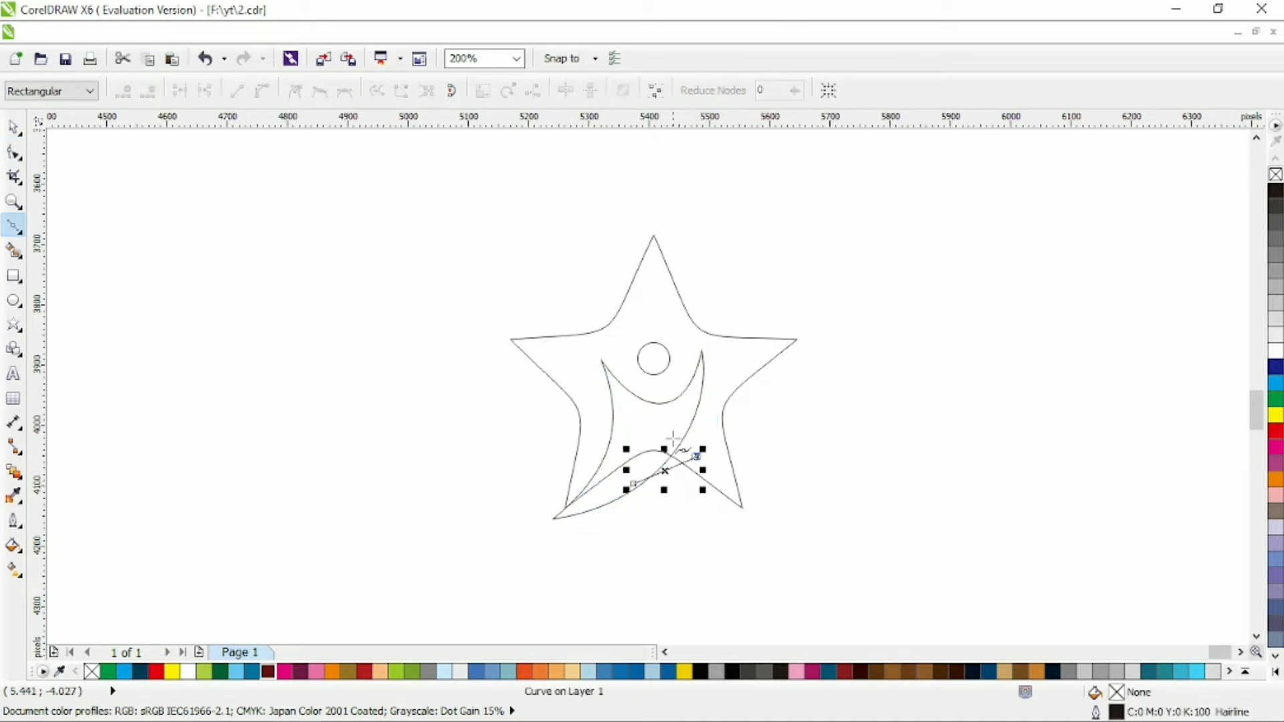
{"action": "left_click", "coordinate": [671, 434]}
{"action": "left_click", "coordinate": [635, 483]}
{"action": "key", "text": "F10"}
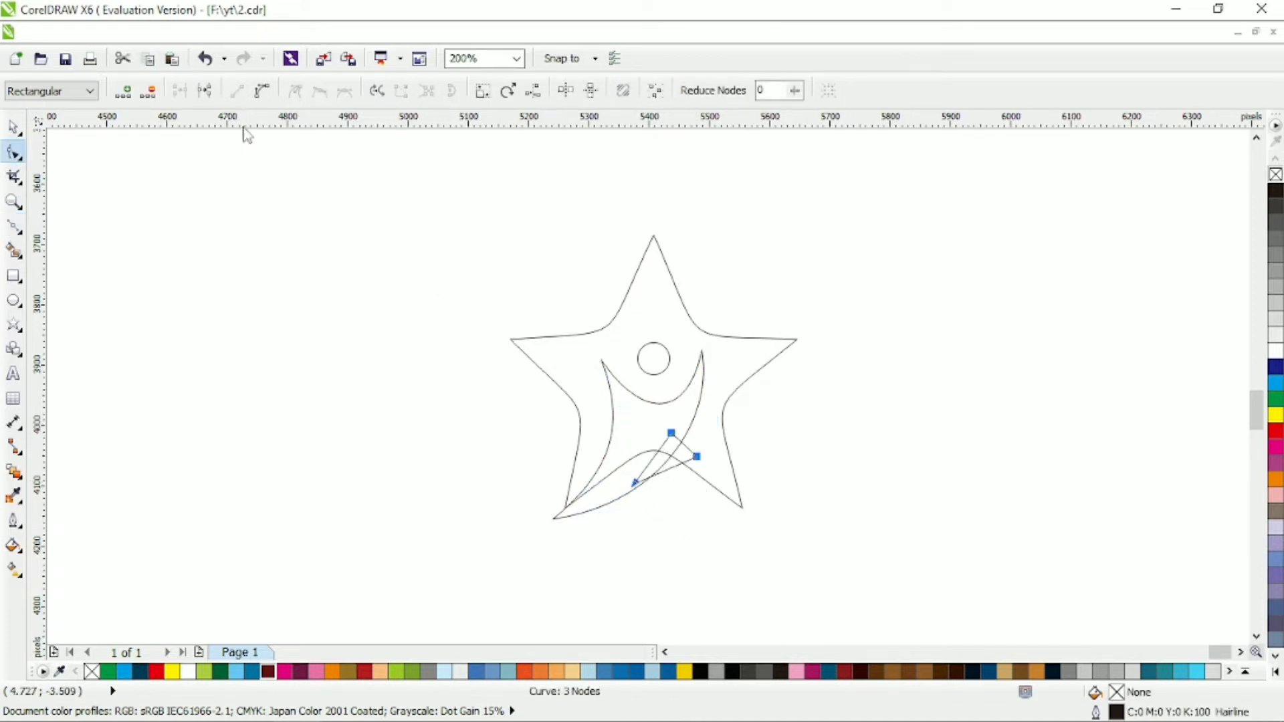
{"action": "left_click_drag", "start_coordinate": [666, 470], "coordinate": [691, 453]}
Weld the small triangle to the star, and weld the head circle to the figure
{"action": "left_click", "coordinate": [13, 127]}
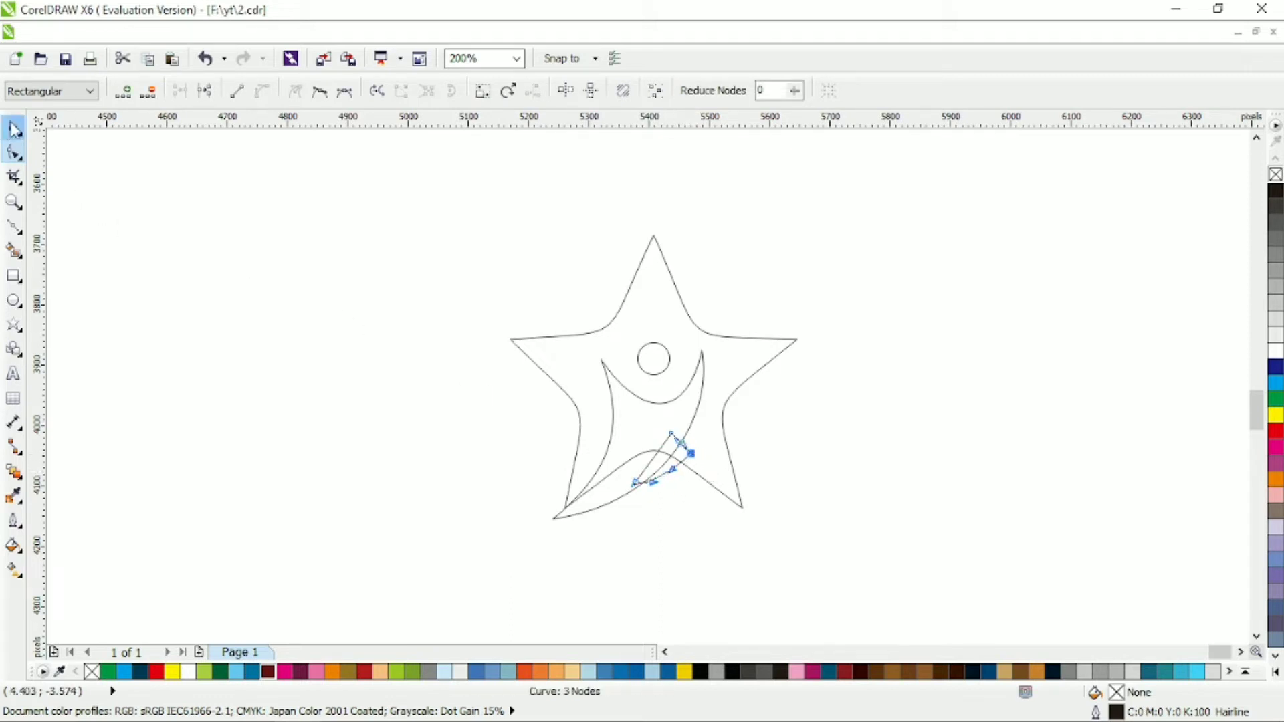
{"action": "left_click", "coordinate": [640, 263], "text": "shift"}
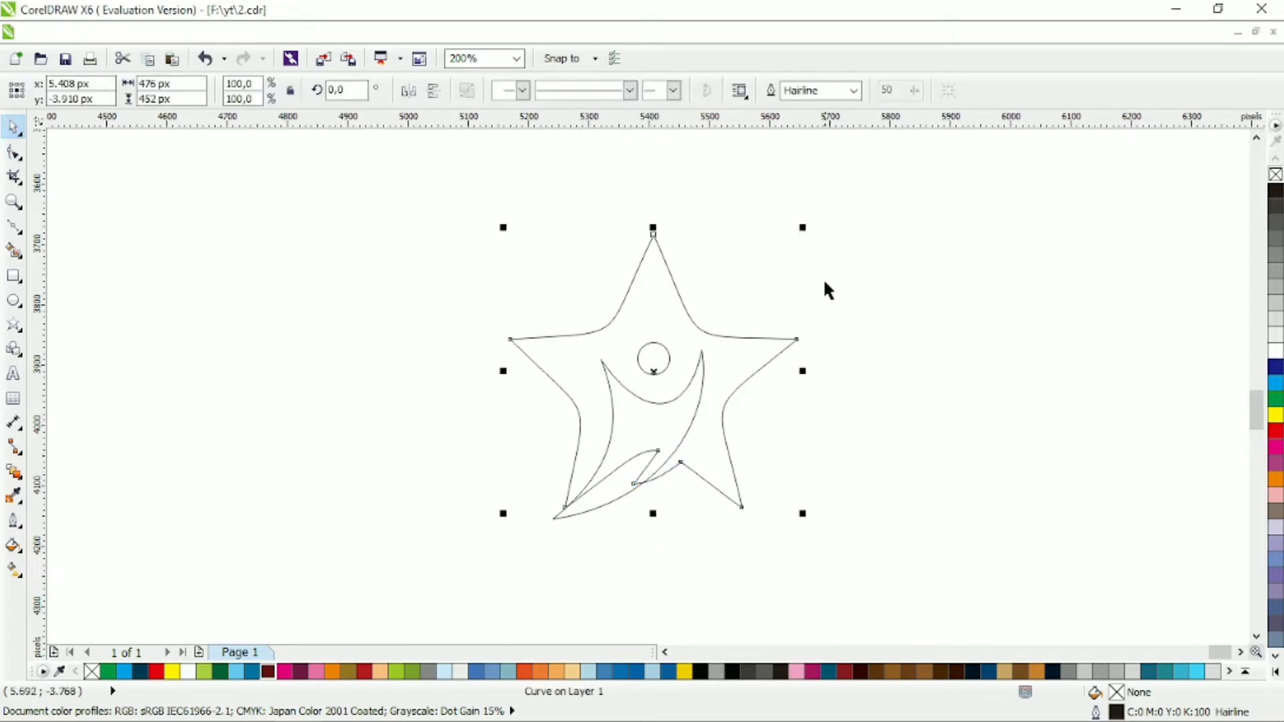
{"action": "left_click_drag", "start_coordinate": [823, 279], "coordinate": [516, 528]}
{"action": "left_click", "coordinate": [581, 92]}
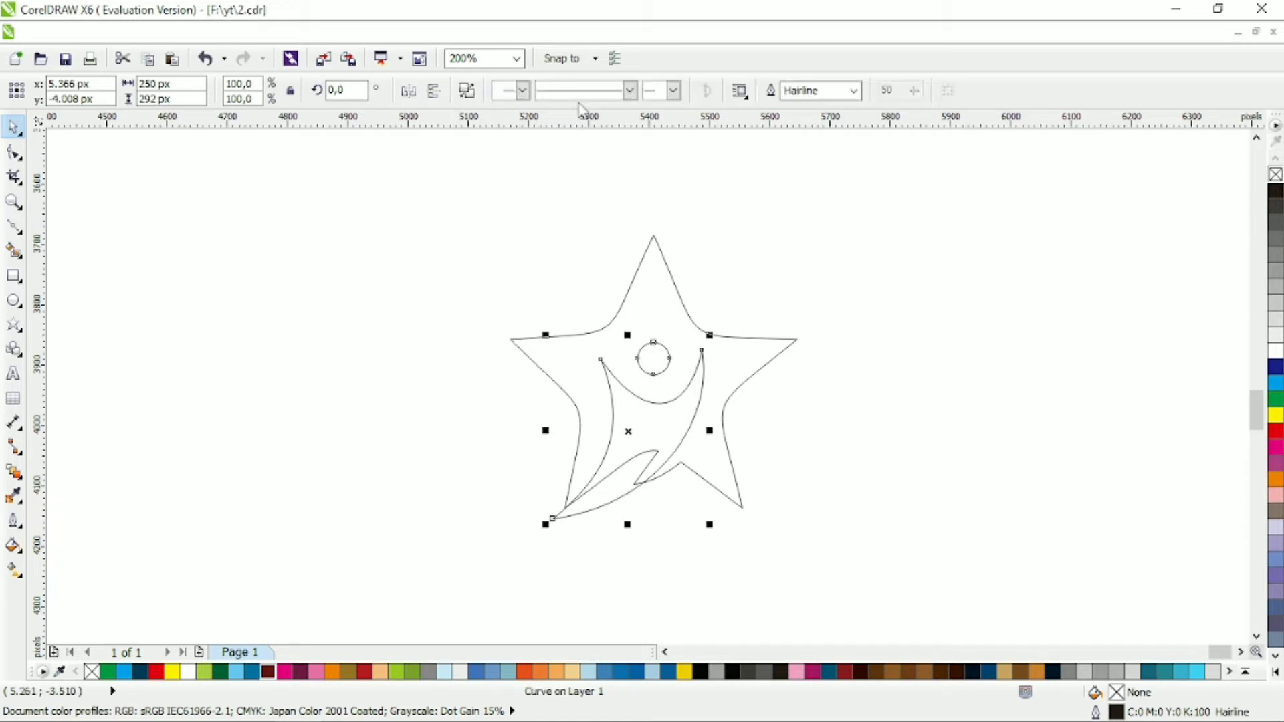
Trim the star with the welded figure and delete the leftover figure shape
{"action": "left_click", "coordinate": [658, 287], "text": "shift"}
{"action": "left_click", "coordinate": [607, 92]}
{"action": "left_click", "coordinate": [706, 220]}
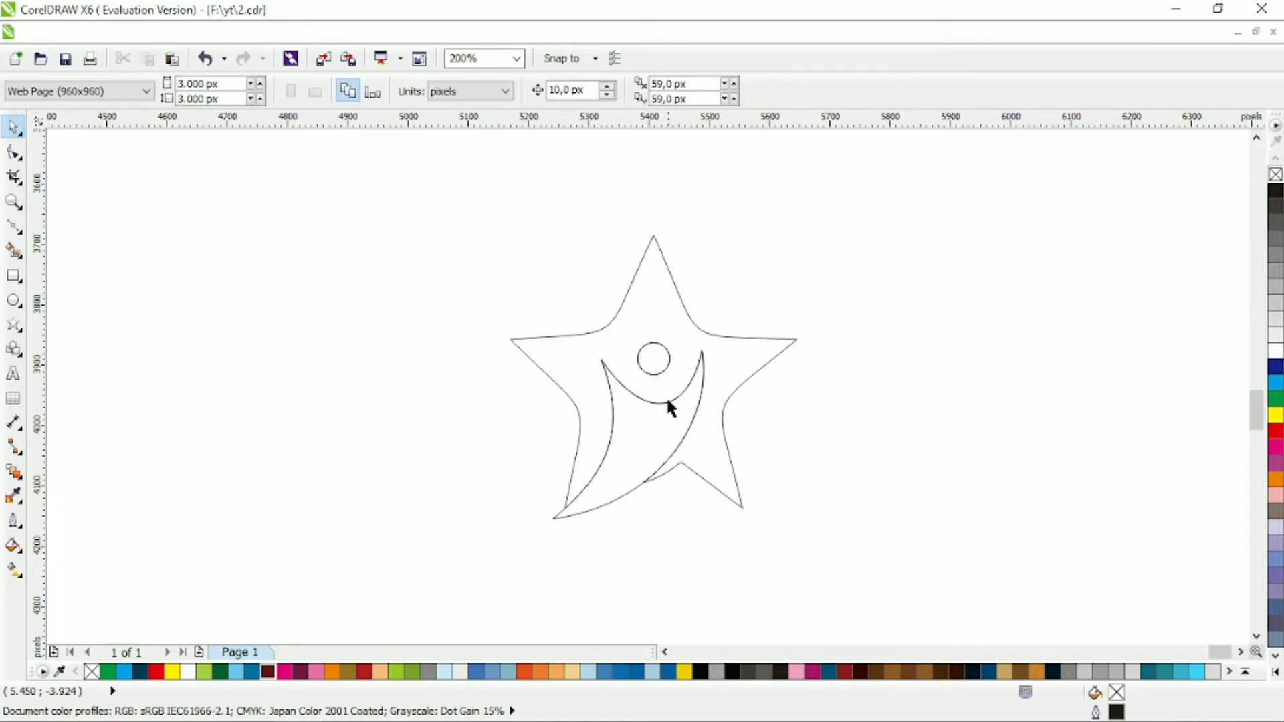
{"action": "left_click", "coordinate": [667, 402]}
{"action": "key", "text": "Delete"}
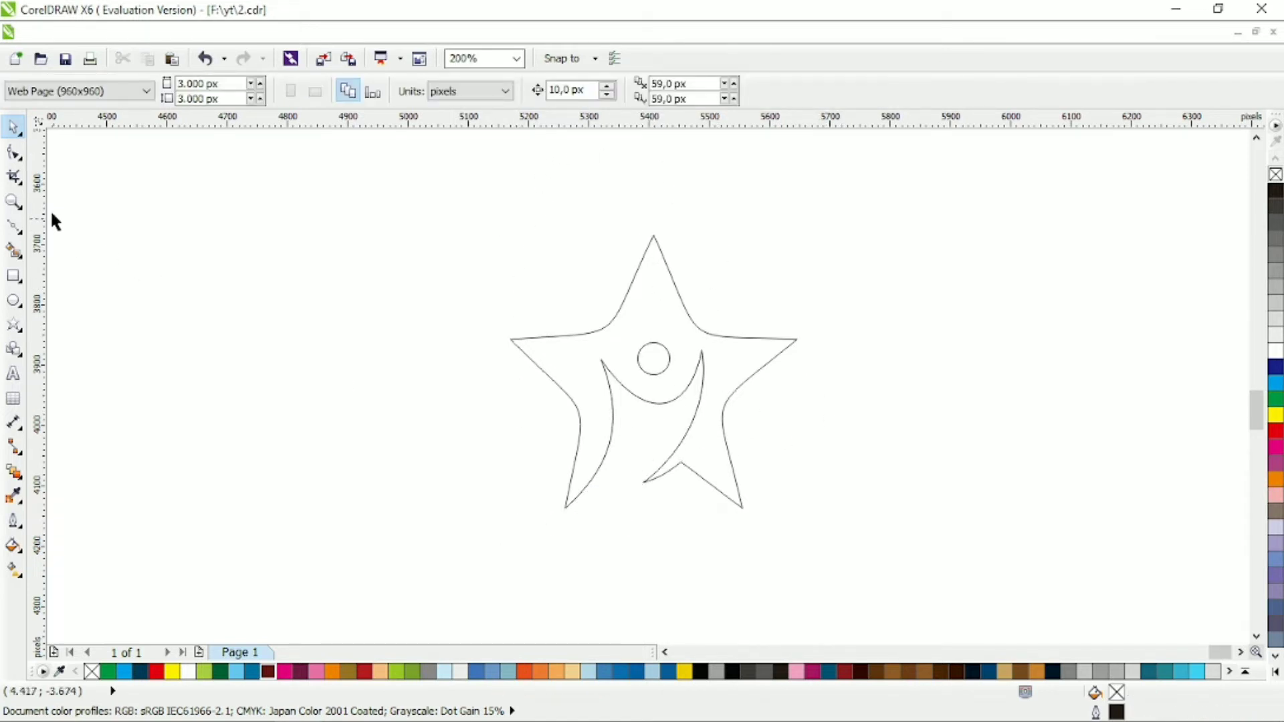
{"action": "left_click", "coordinate": [13, 152]}
{"action": "left_click", "coordinate": [597, 370]}
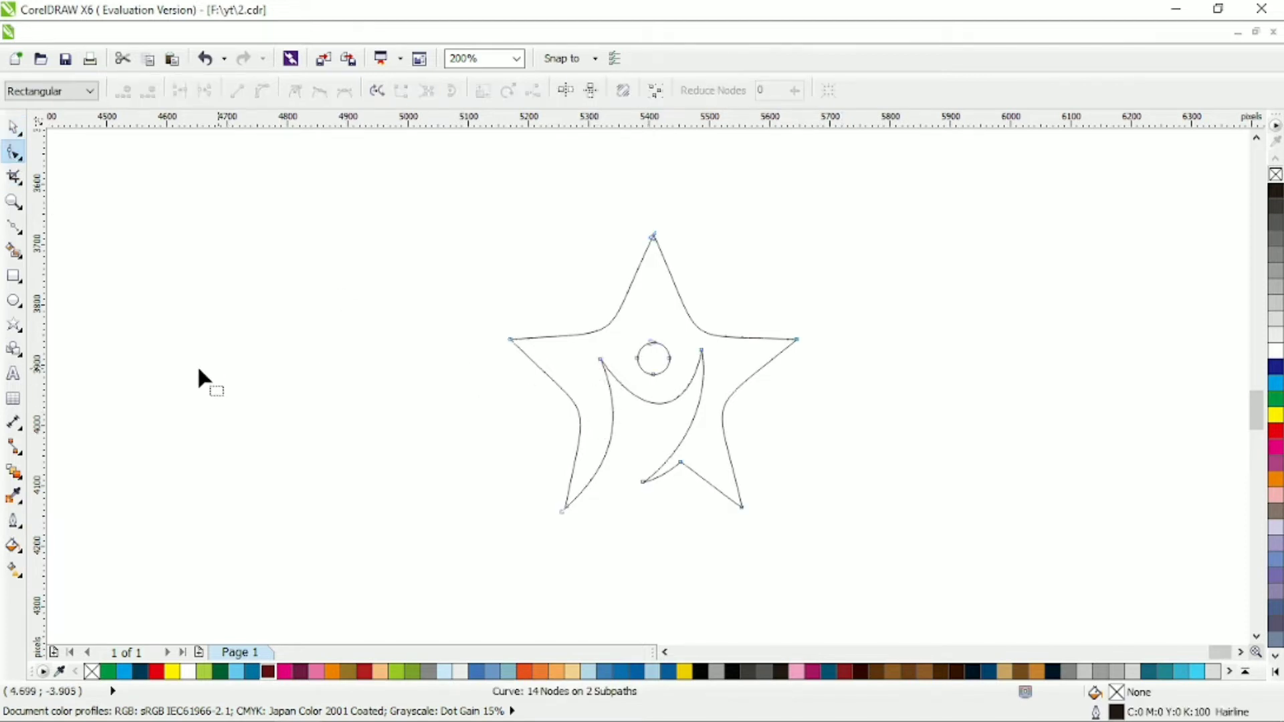
{"action": "left_click", "coordinate": [13, 126]}
{"action": "left_click", "coordinate": [151, 234]}
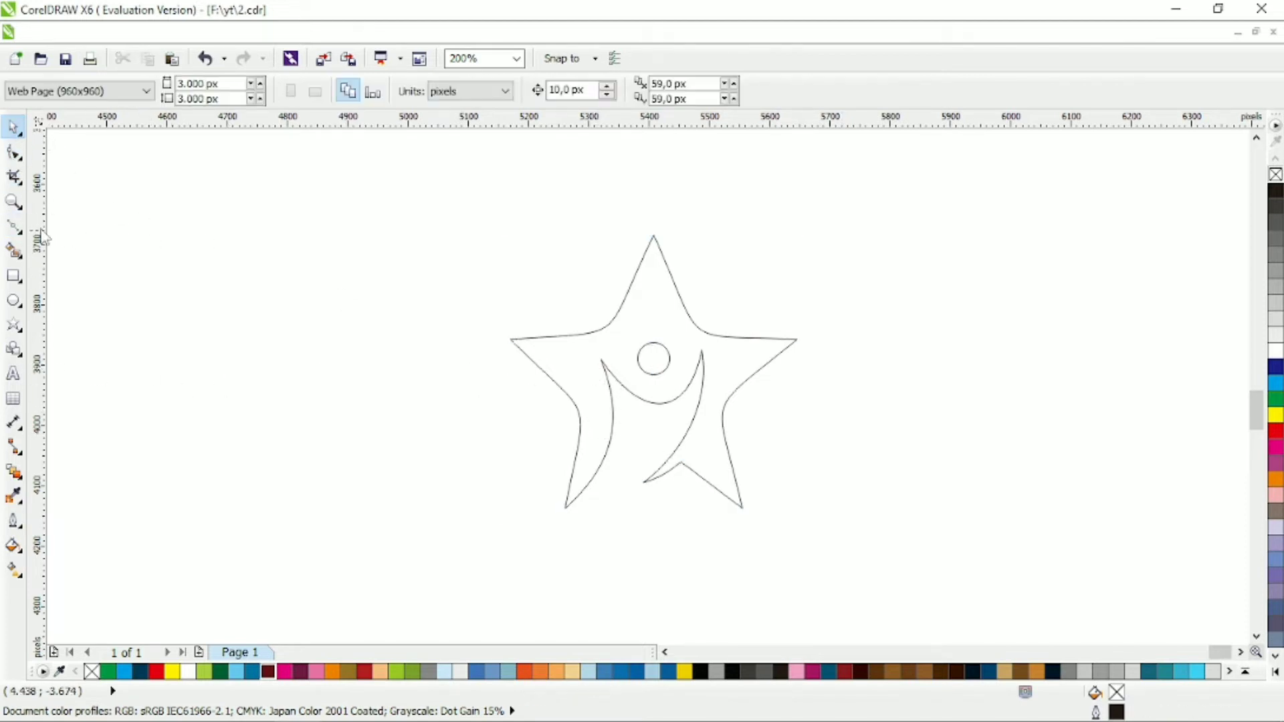
Draw a closed four-node Bezier shape over the figure cutout, from the lower-left leg to the right arm tip and above the head
{"action": "left_click", "coordinate": [13, 227]}
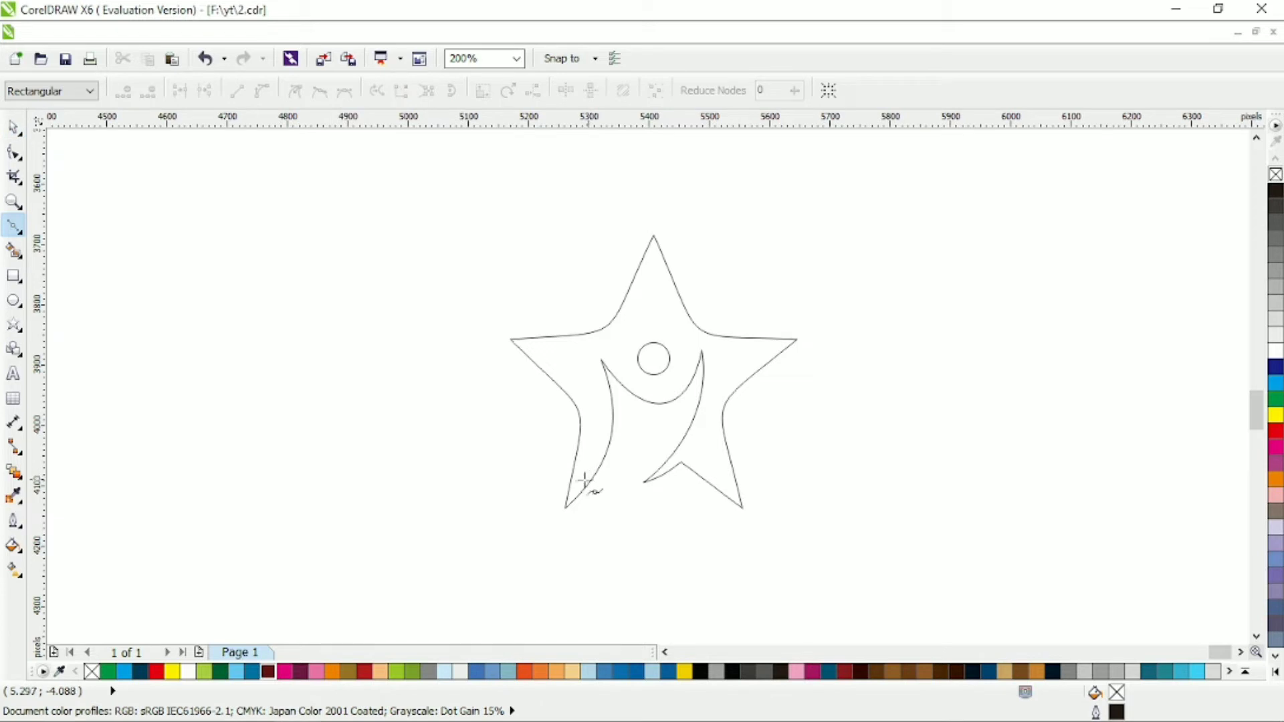
{"action": "double_click", "coordinate": [701, 350]}
{"action": "left_click", "coordinate": [654, 324]}
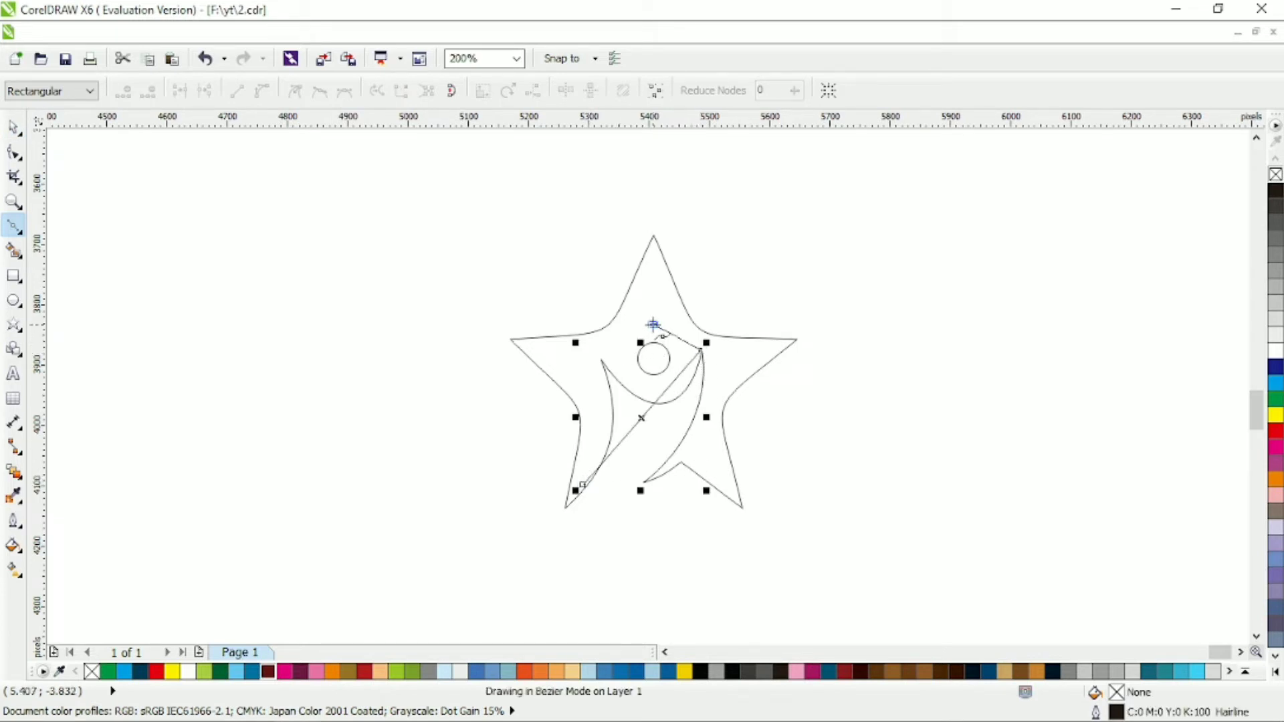
{"action": "left_click", "coordinate": [587, 357]}
{"action": "left_click", "coordinate": [583, 484]}
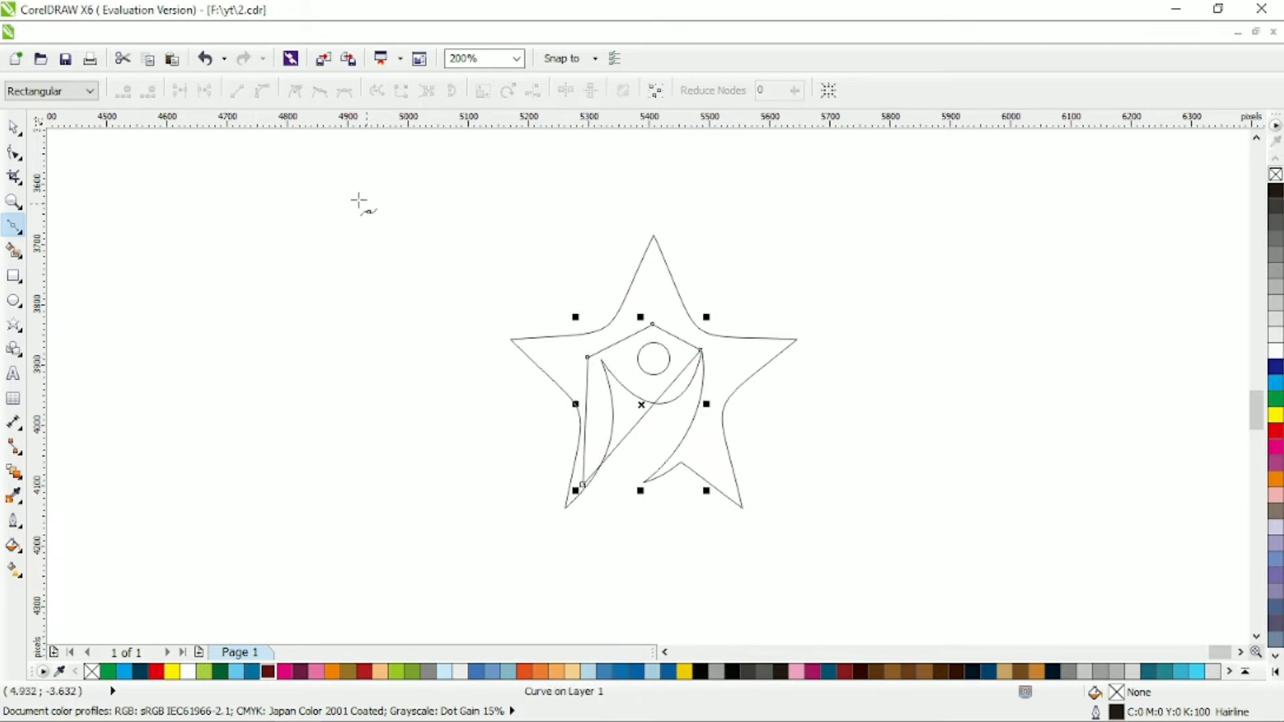
Move the new shape's bottom node toward the leg tip, convert its segments to curves, and bow its long edge toward the star's bottom notch
{"action": "key", "text": "F10"}
{"action": "left_click", "coordinate": [579, 479]}
{"action": "left_click_drag", "start_coordinate": [580, 482], "coordinate": [574, 497]}
{"action": "key", "text": "ctrl+a"}
{"action": "left_click", "coordinate": [261, 90]}
{"action": "left_click", "coordinate": [606, 517]}
{"action": "key", "text": "ctrl+a"}
{"action": "left_click", "coordinate": [261, 90]}
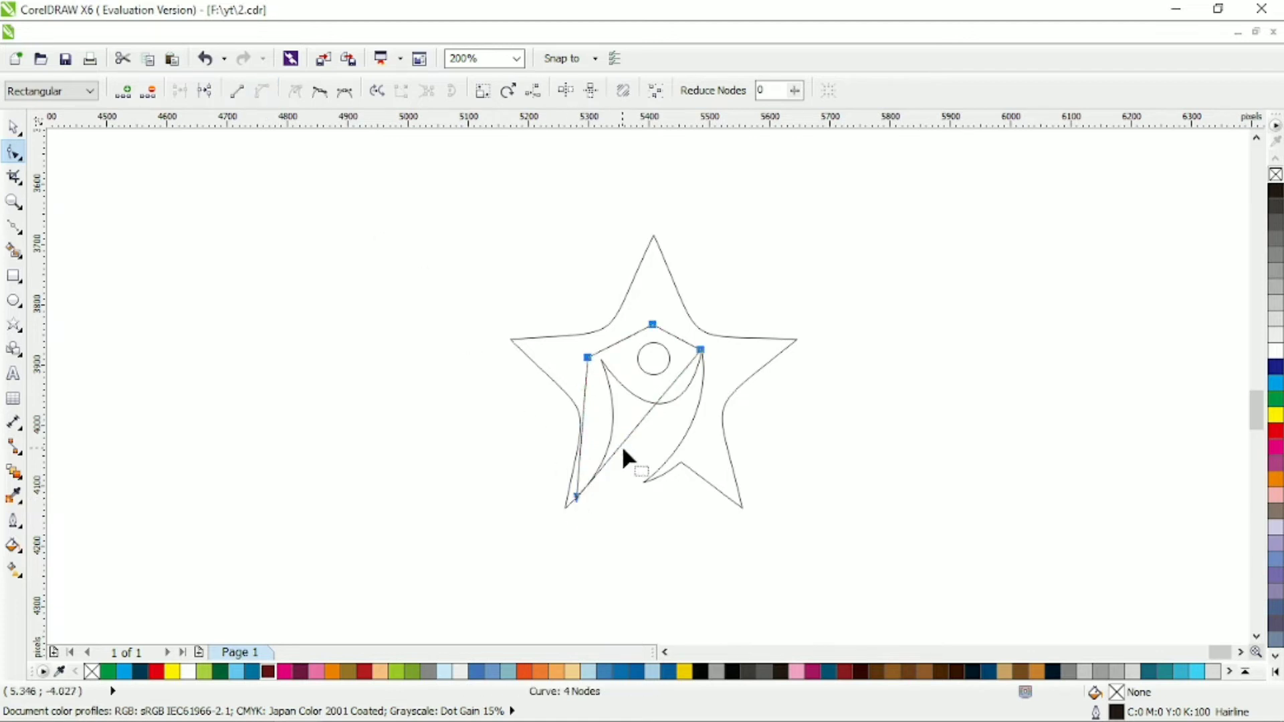
{"action": "left_click_drag", "start_coordinate": [627, 431], "coordinate": [662, 452]}
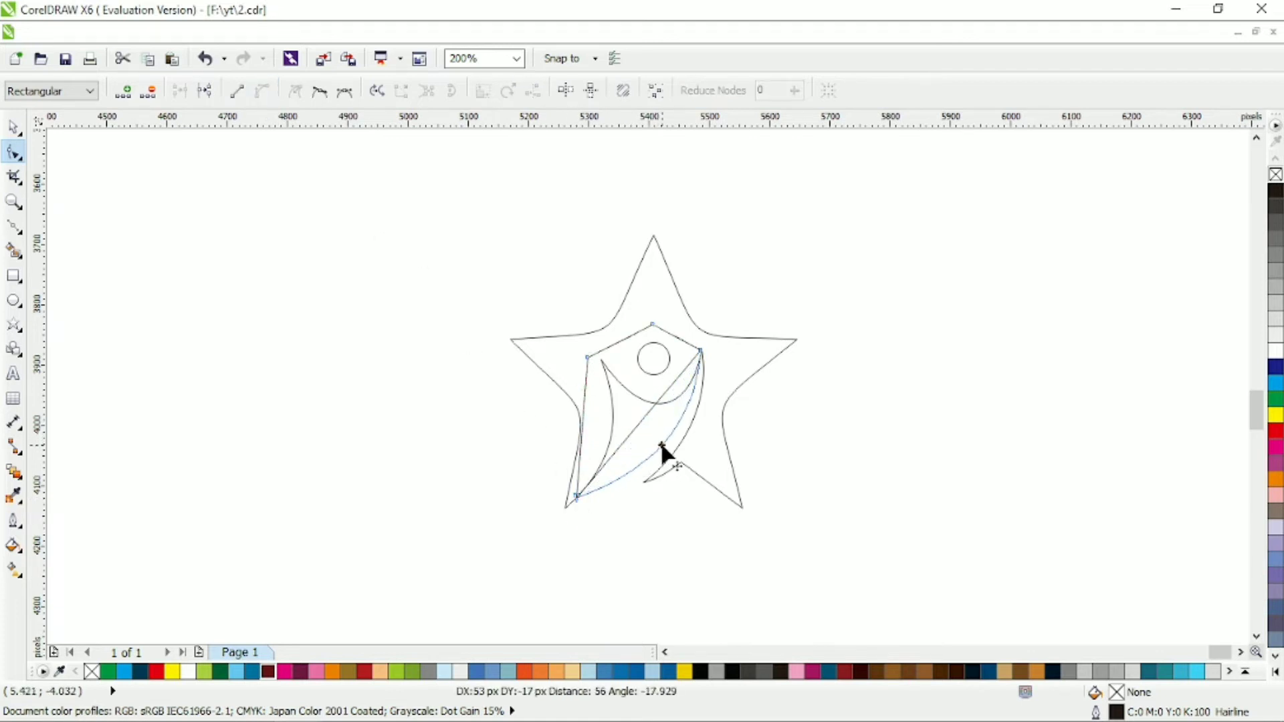
Fill the four-node shape with 20% Black and remove its outline
{"action": "left_click", "coordinate": [13, 126]}
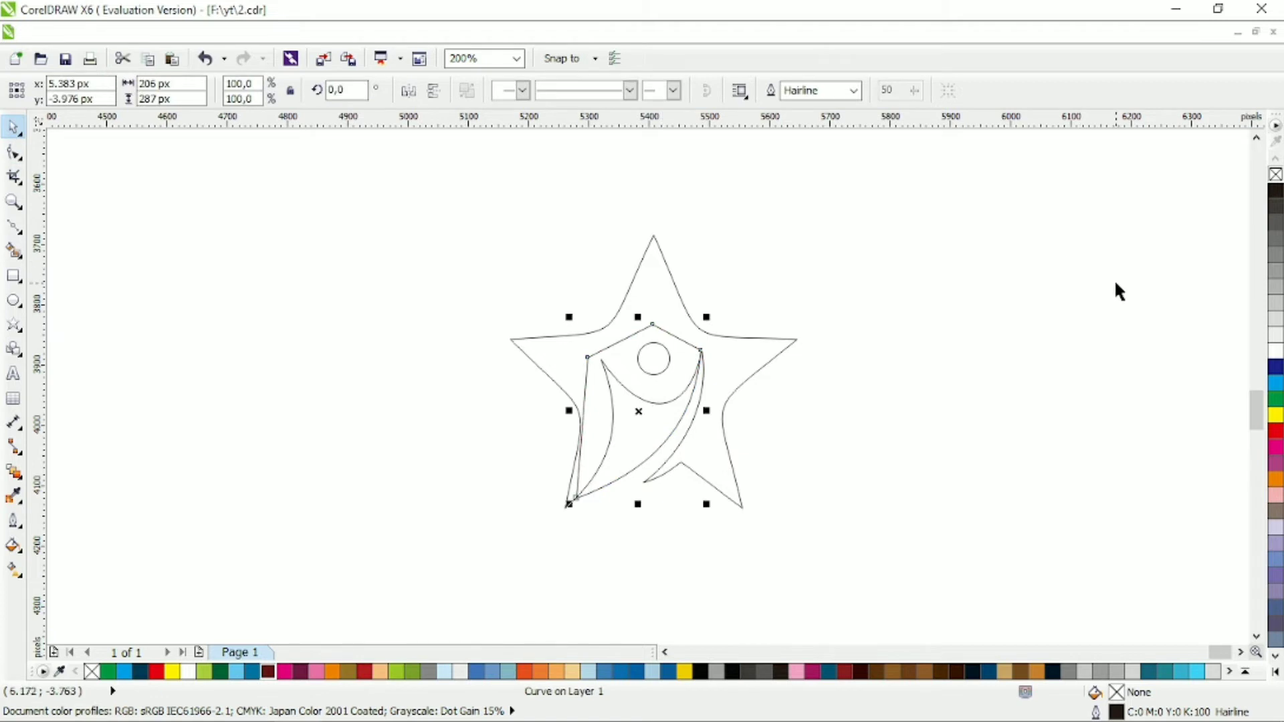
{"action": "left_click", "coordinate": [1276, 319]}
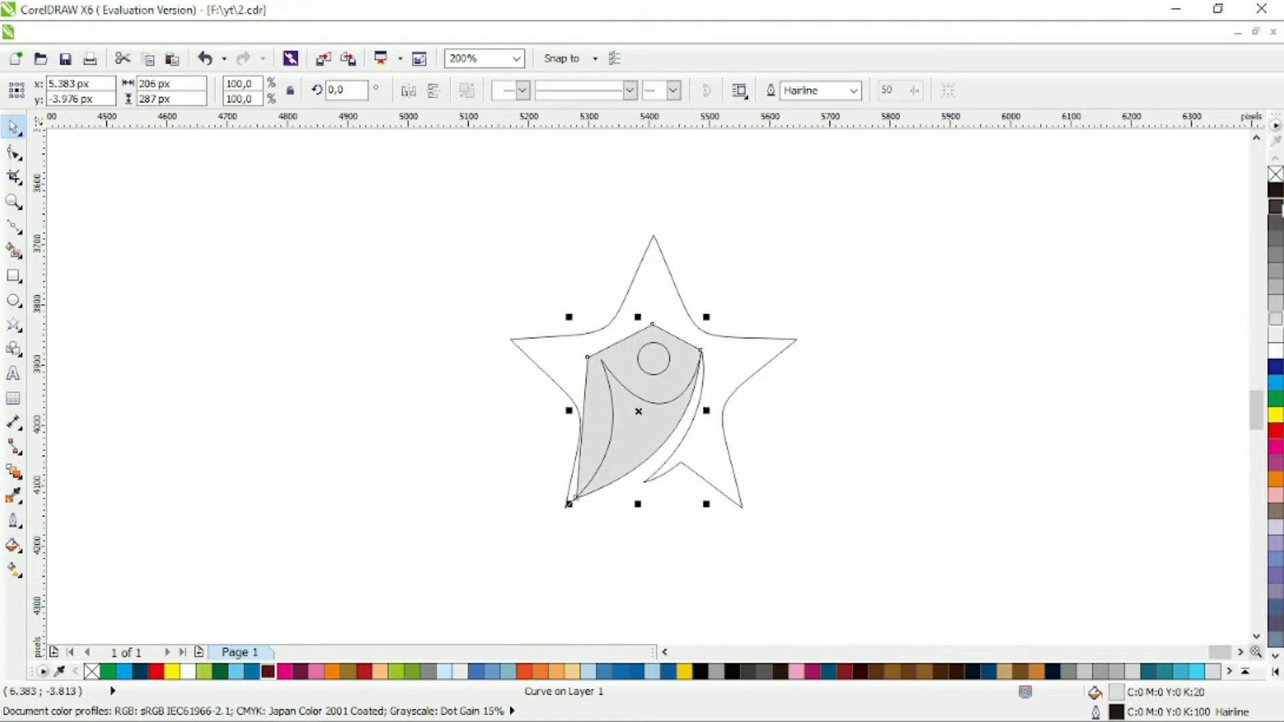
{"action": "right_click", "coordinate": [1275, 175]}
Apply a linear fountain fill to the shape, fading from 20% black near the head to white at the star's bottom notch
{"action": "left_click", "coordinate": [14, 570]}
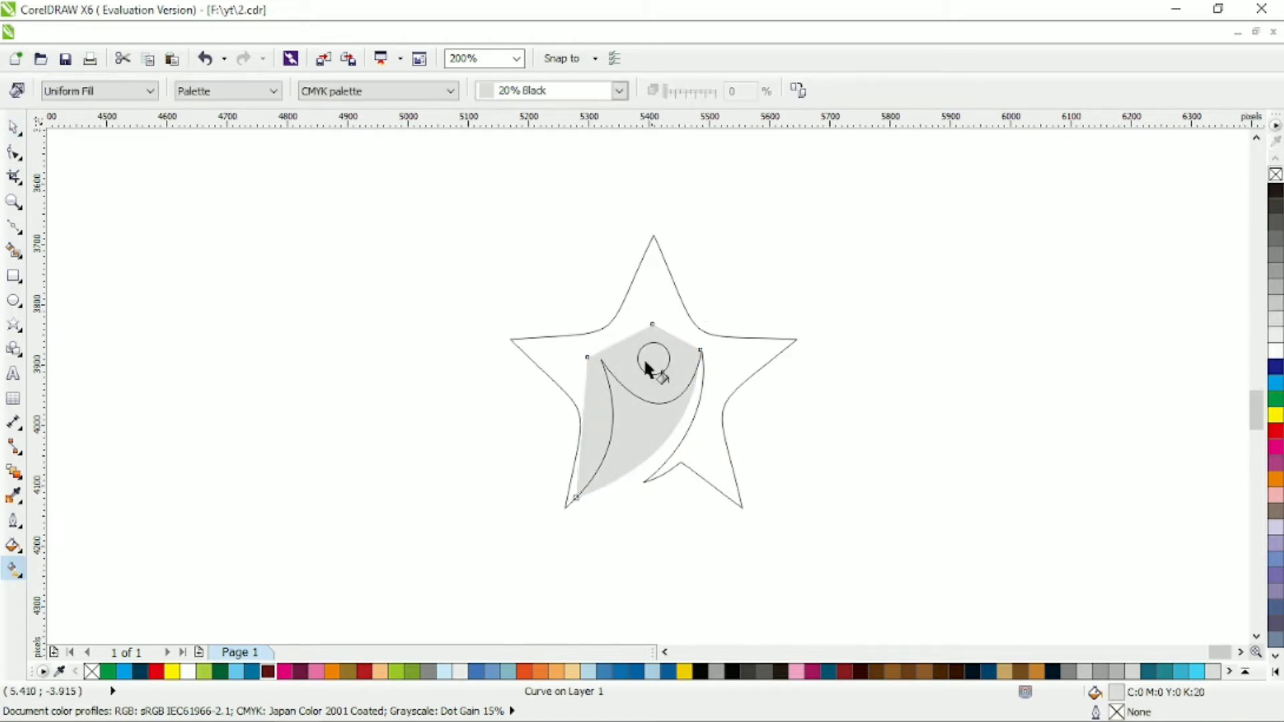
{"action": "left_click_drag", "start_coordinate": [637, 336], "coordinate": [670, 478]}
{"action": "left_click_drag", "start_coordinate": [611, 395], "coordinate": [656, 480]}
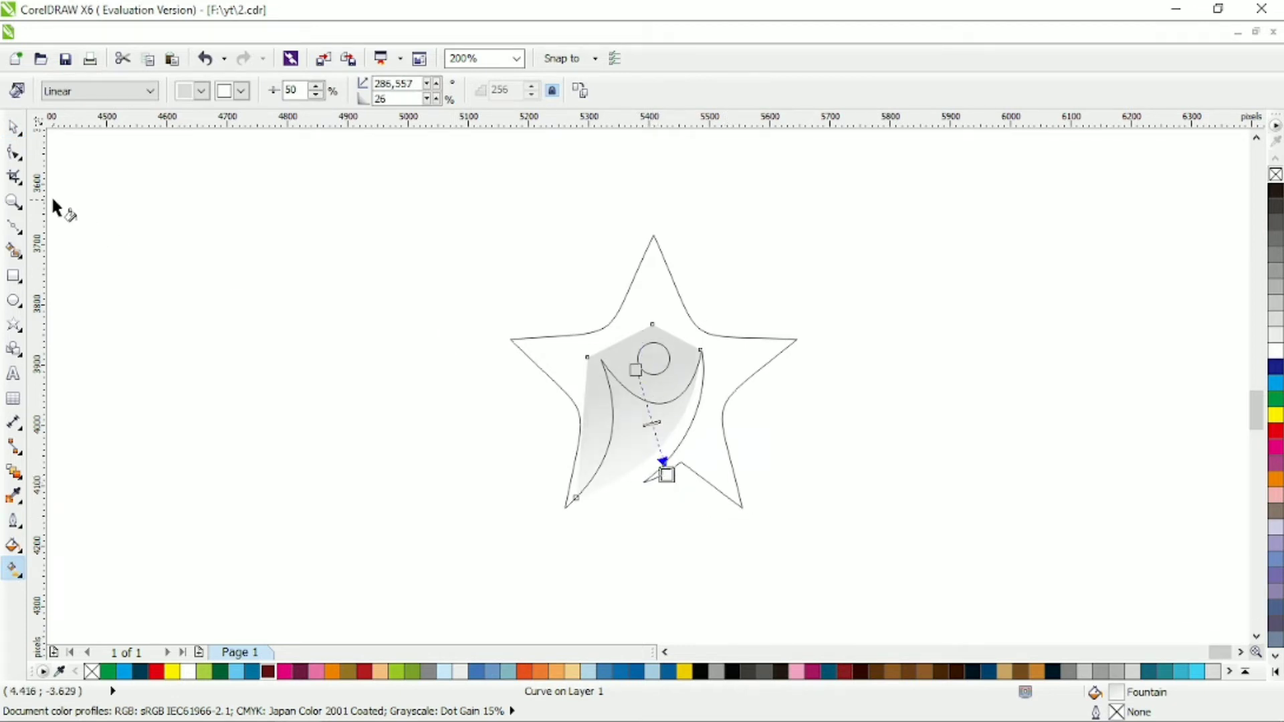
Fill the star with red and remove its outline
{"action": "key", "text": "space"}
{"action": "left_click", "coordinate": [652, 294]}
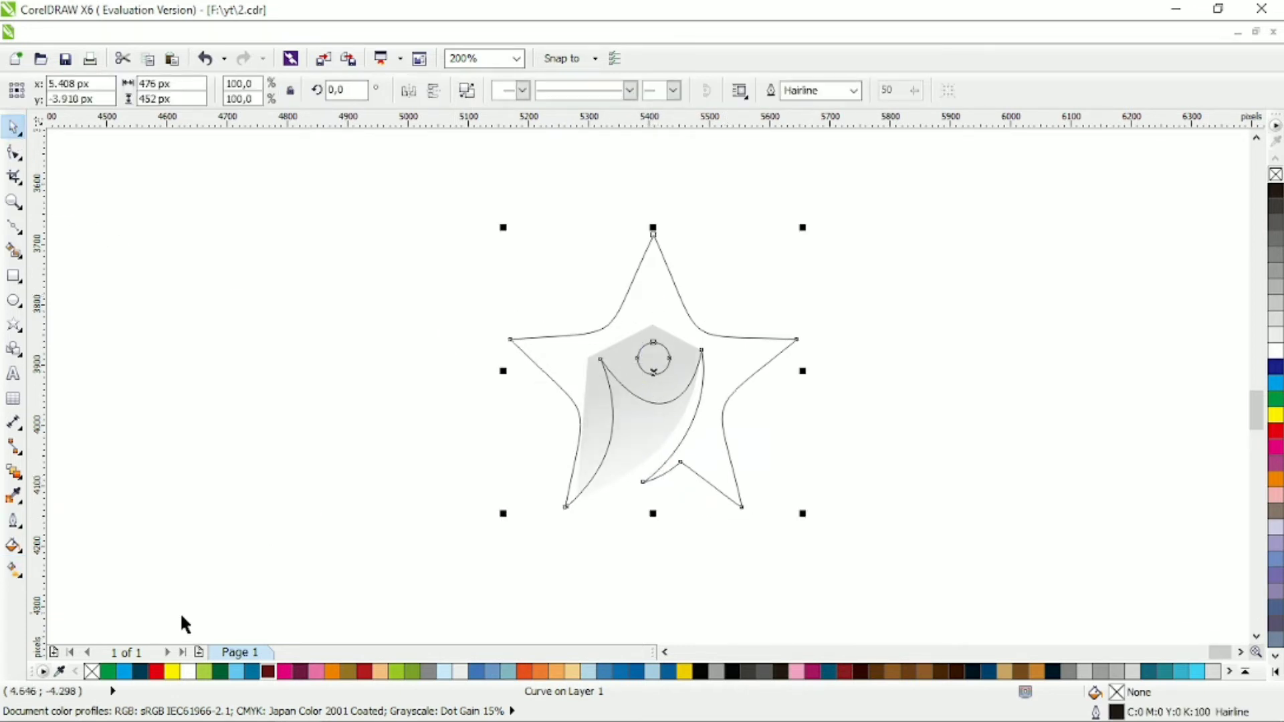
{"action": "left_click", "coordinate": [159, 671]}
{"action": "right_click", "coordinate": [91, 671]}
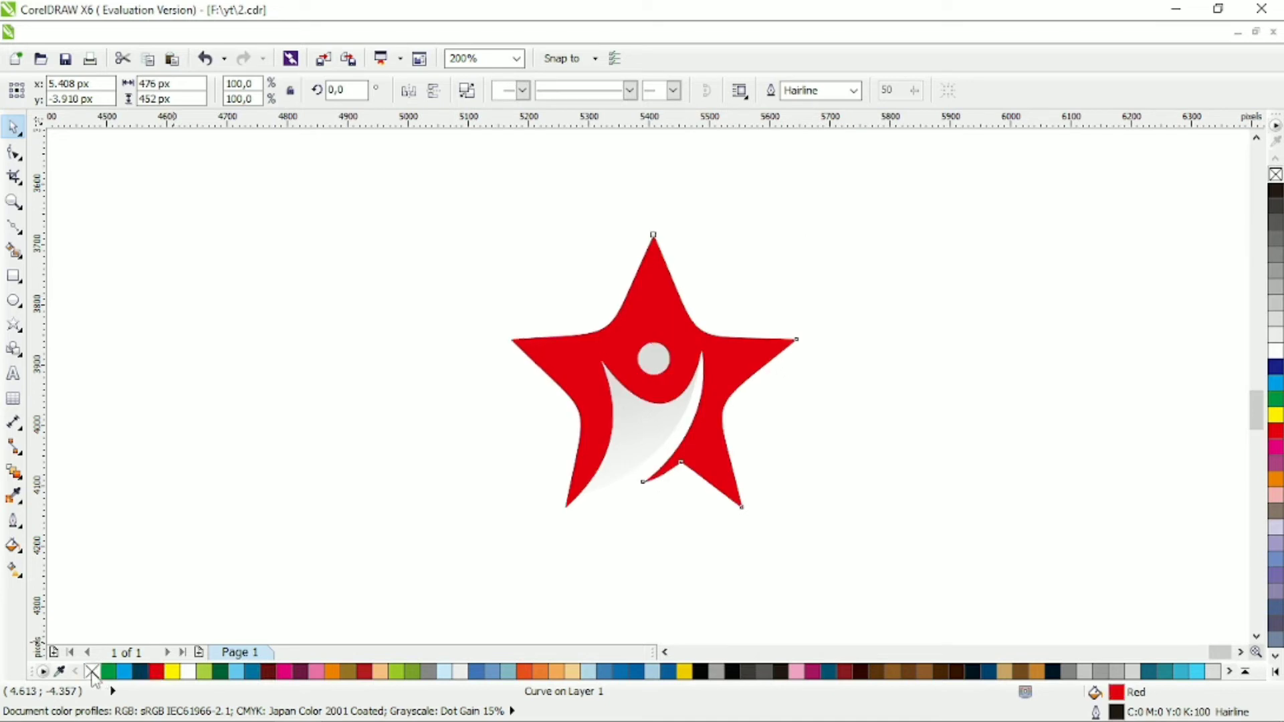
Apply a vertical linear fountain fill to the star, running from red at the lower legs to yellow above the top point
{"action": "left_click", "coordinate": [13, 571]}
{"action": "left_click_drag", "start_coordinate": [649, 462], "coordinate": [662, 194]}
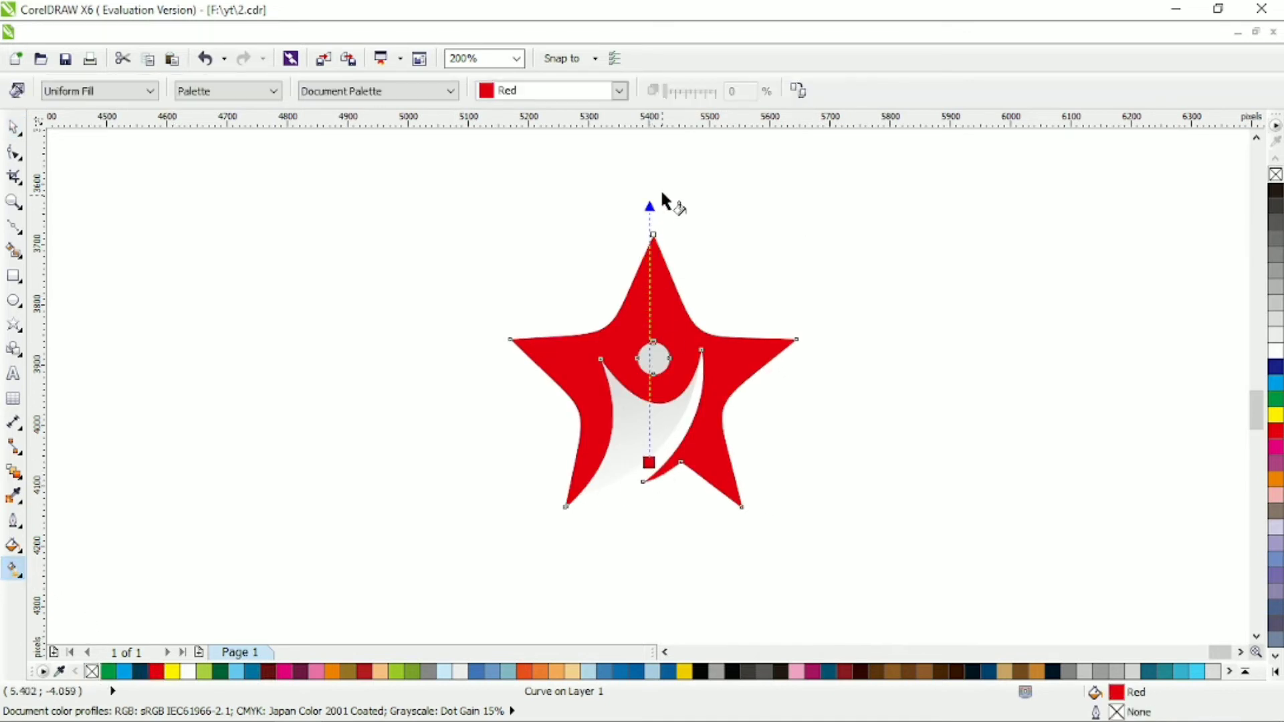
{"action": "left_click", "coordinate": [172, 672]}
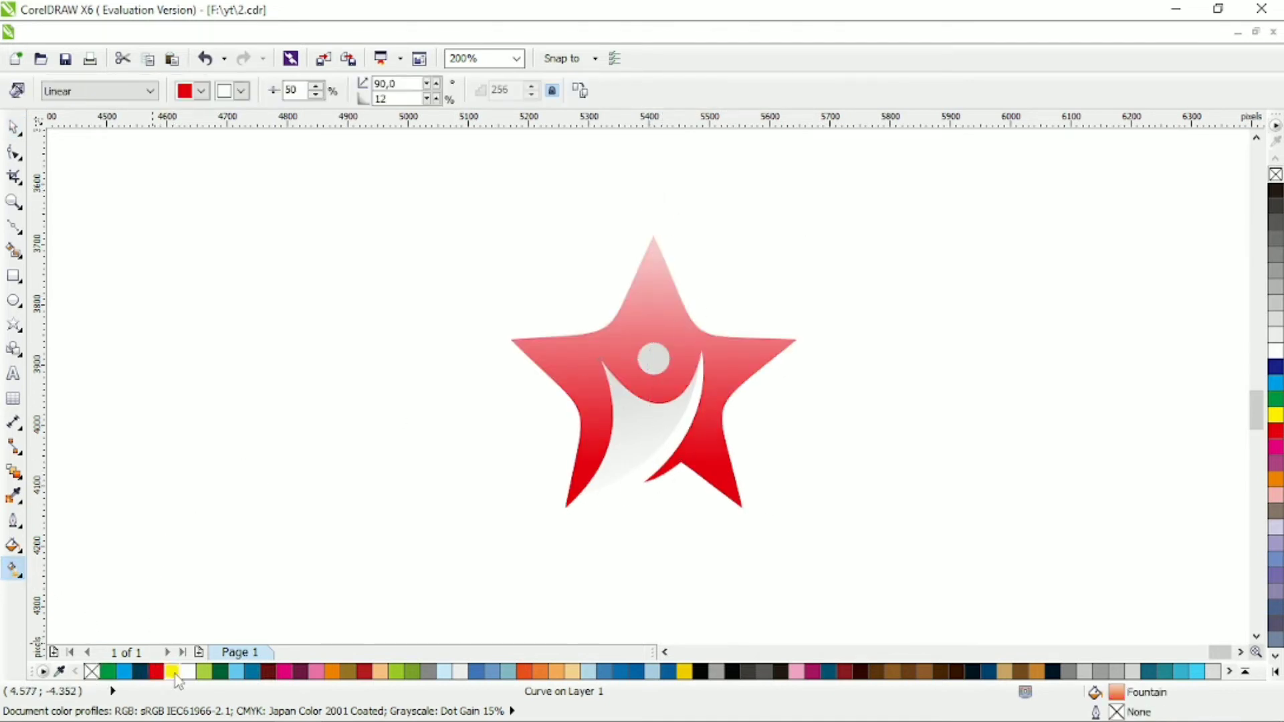
{"action": "left_click", "coordinate": [14, 127]}
{"action": "left_click", "coordinate": [833, 325]}
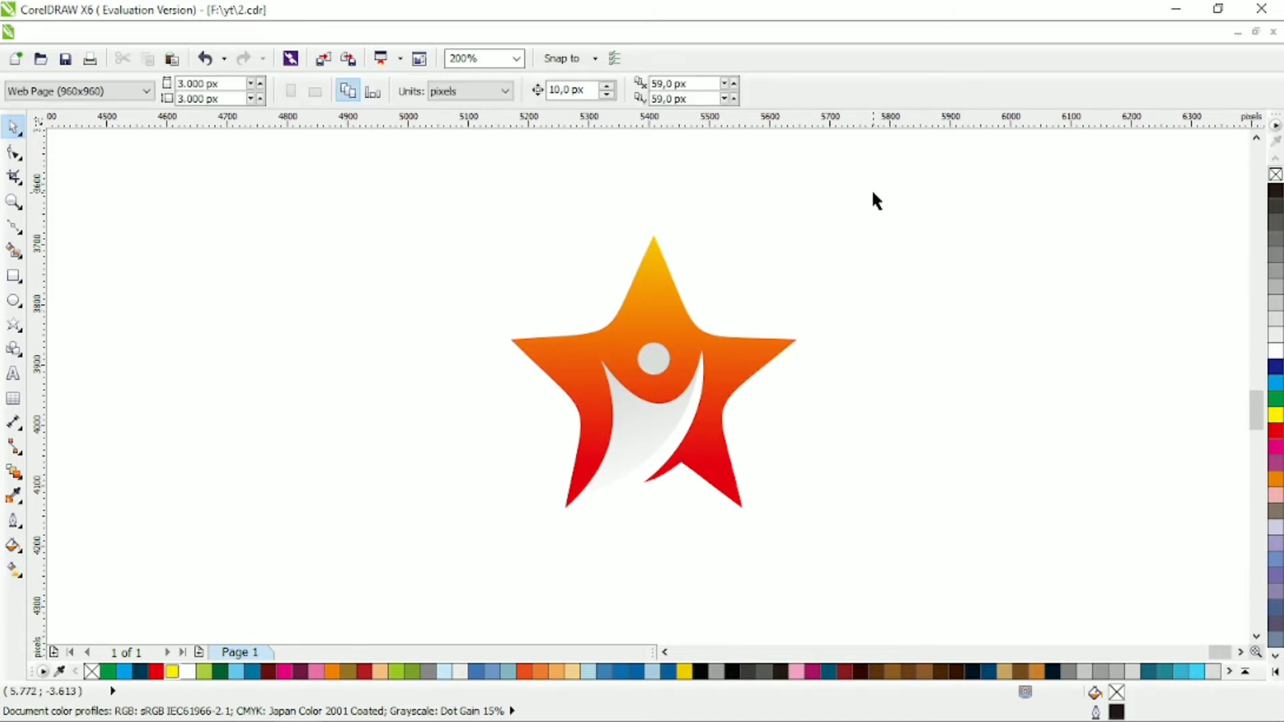
Redirect the linear gradient of the shape behind the figure so it fades from 20% black beside the left leg to white toward the right arm
{"action": "left_click_drag", "start_coordinate": [868, 181], "coordinate": [436, 552]}
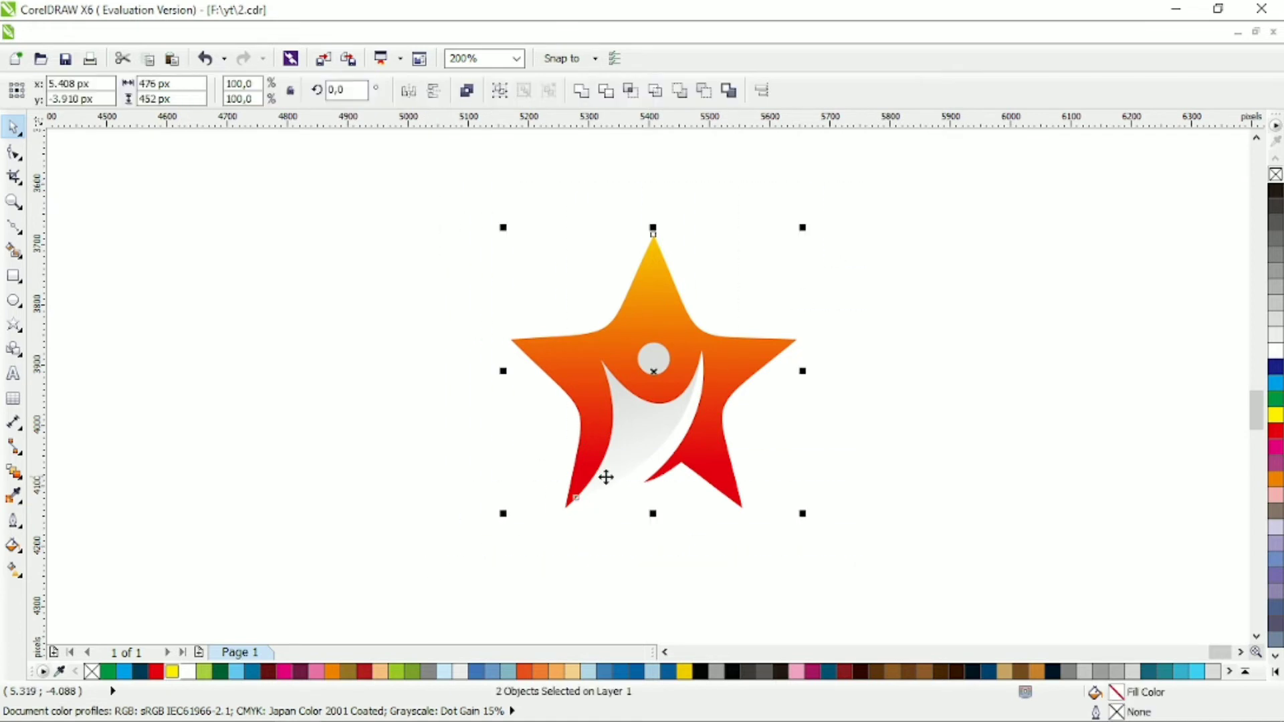
{"action": "left_click", "coordinate": [882, 415]}
{"action": "left_click", "coordinate": [649, 426]}
{"action": "left_click", "coordinate": [14, 570]}
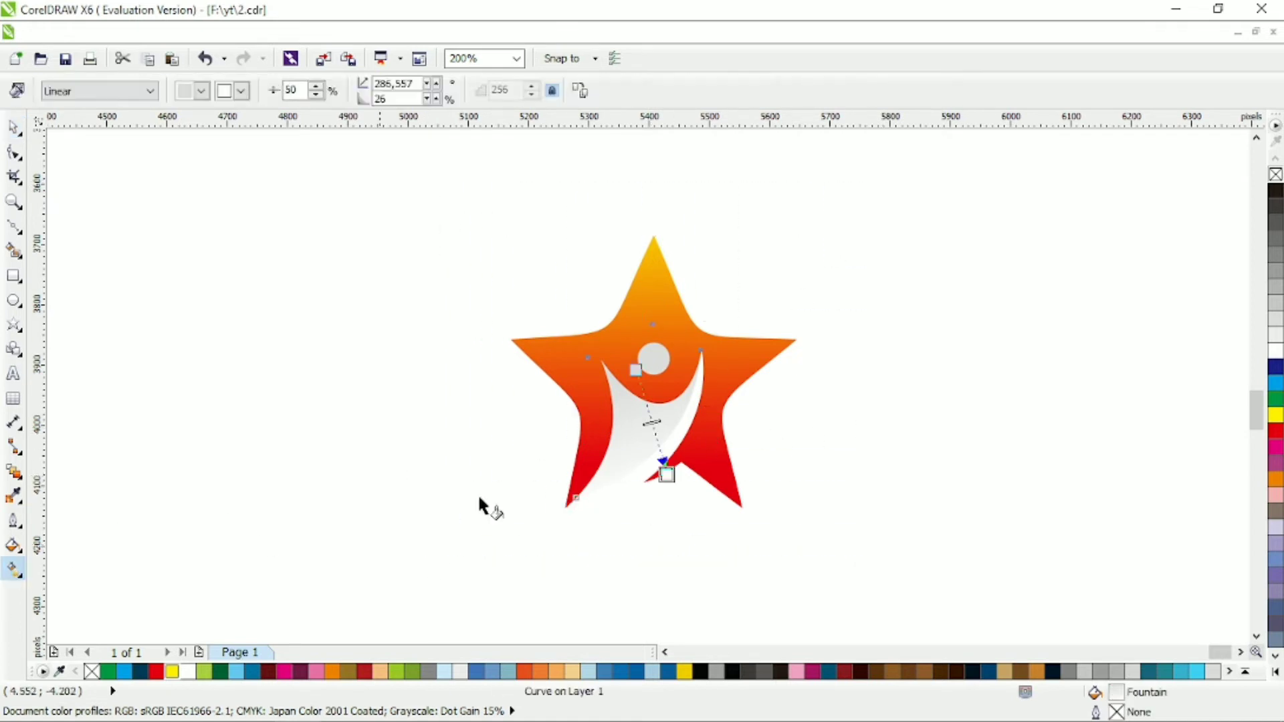
{"action": "left_click_drag", "start_coordinate": [554, 458], "coordinate": [658, 317]}
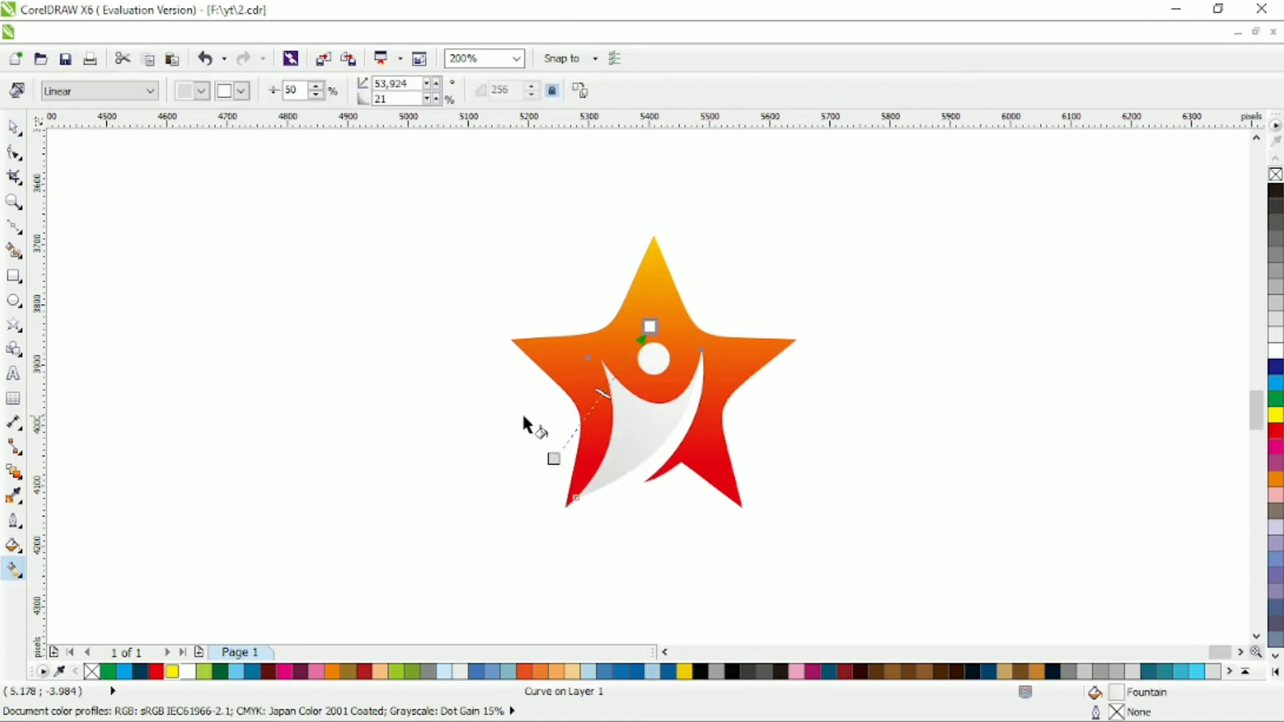
{"action": "left_click_drag", "start_coordinate": [514, 415], "coordinate": [714, 395]}
{"action": "key", "text": "space"}
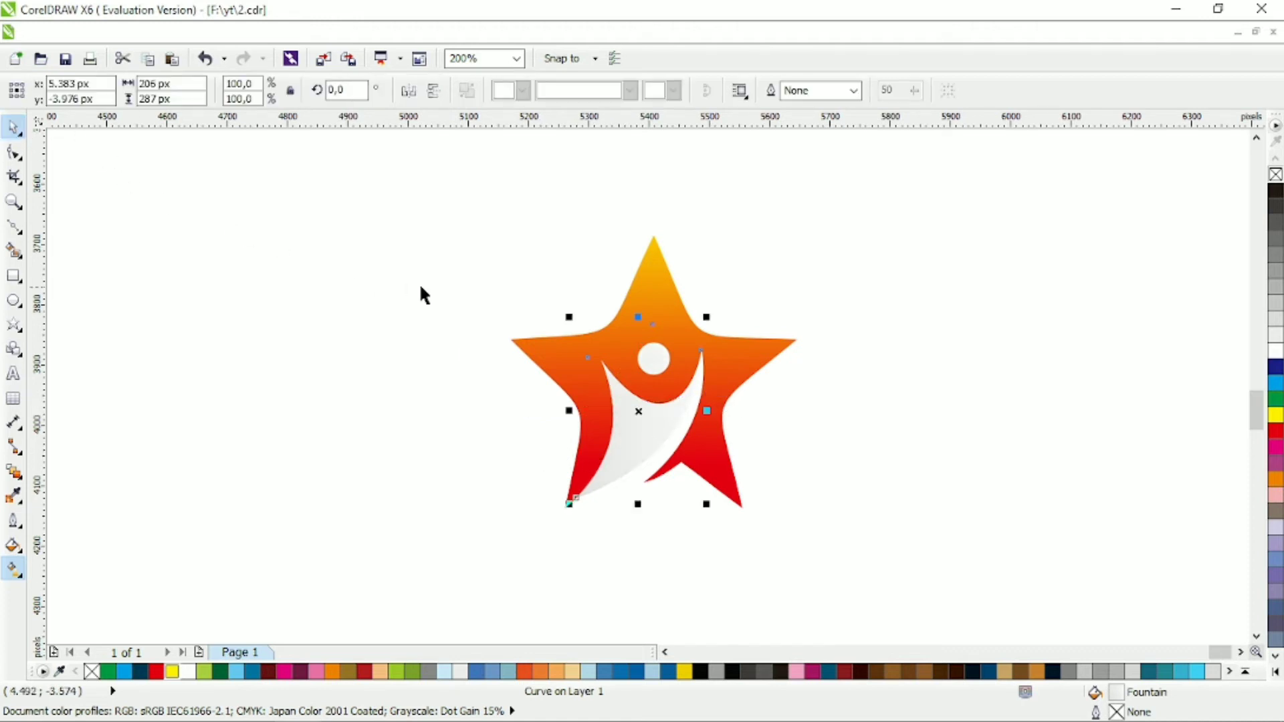
Add a cusp node on the star's lower edge just right of the bottom notch
{"action": "left_click", "coordinate": [420, 286]}
{"action": "left_click_drag", "start_coordinate": [832, 505], "coordinate": [567, 221]}
{"action": "scroll", "coordinate": [717, 463], "scroll_direction": "up", "scroll_amount": 1}
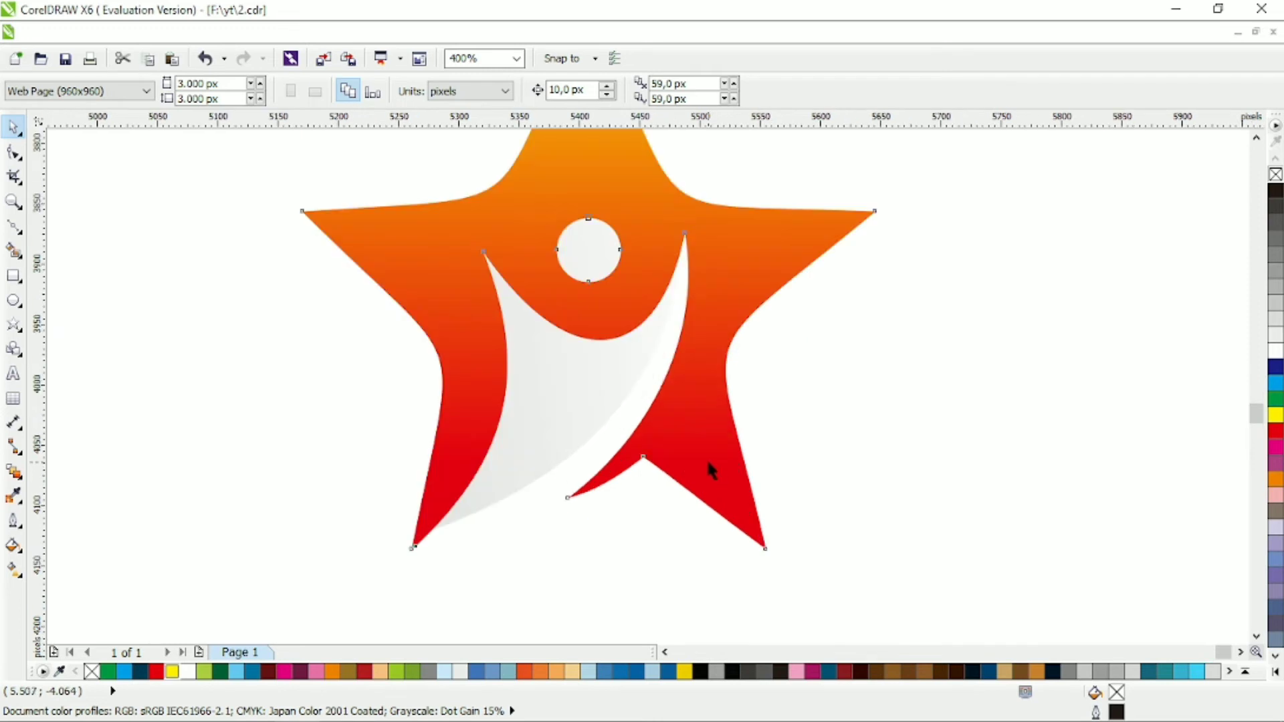
{"action": "left_click", "coordinate": [706, 459]}
{"action": "key", "text": "F10"}
{"action": "scroll", "coordinate": [610, 447], "scroll_direction": "up", "scroll_amount": 1}
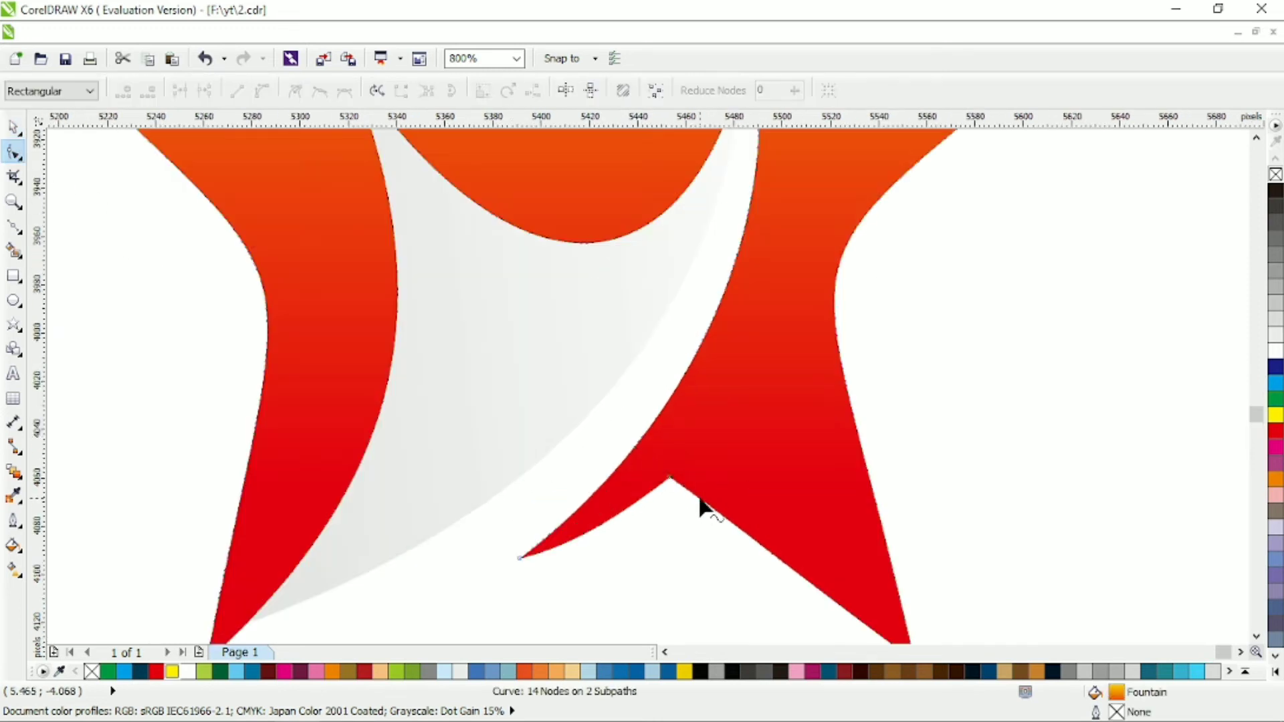
{"action": "double_click", "coordinate": [700, 498]}
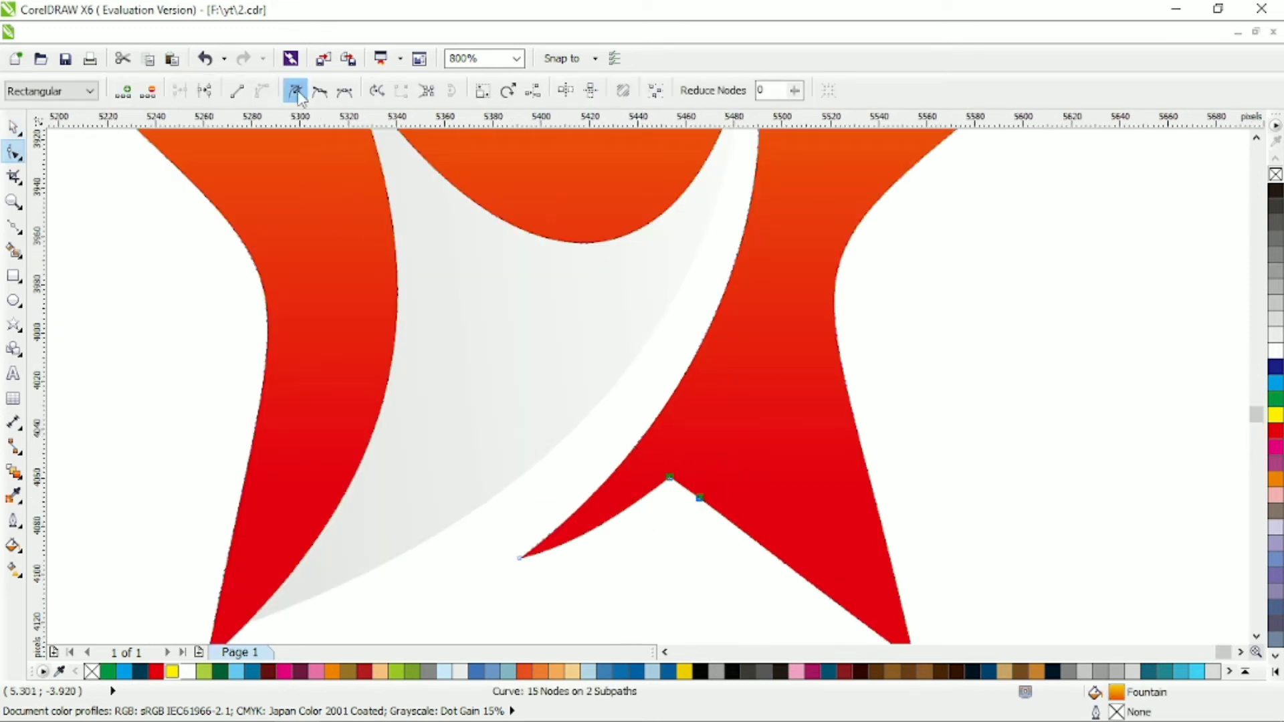
{"action": "left_click", "coordinate": [299, 93]}
{"action": "left_click", "coordinate": [933, 436]}
Pull the notch node up and right into the star's leg and shift the added node slightly left to form a sharp, curved cut
{"action": "mouse_move", "coordinate": [669, 477]}
{"action": "left_mouse_down"}
{"action": "mouse_move", "coordinate": [722, 427]}
{"action": "mouse_move", "coordinate": [669, 483]}
{"action": "left_mouse_up"}
{"action": "left_click_drag", "start_coordinate": [729, 433], "coordinate": [724, 449]}
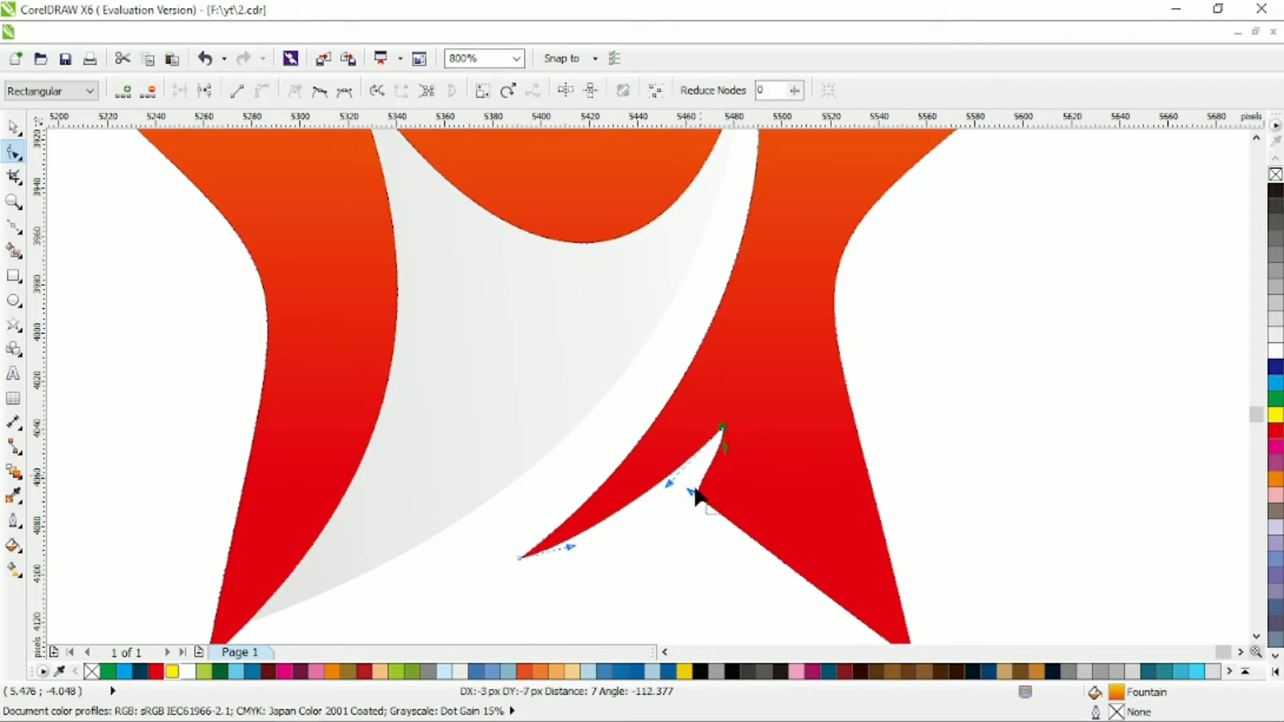
{"action": "left_click_drag", "start_coordinate": [696, 496], "coordinate": [690, 499]}
{"action": "scroll", "coordinate": [640, 428], "scroll_direction": "down", "scroll_amount": 2}
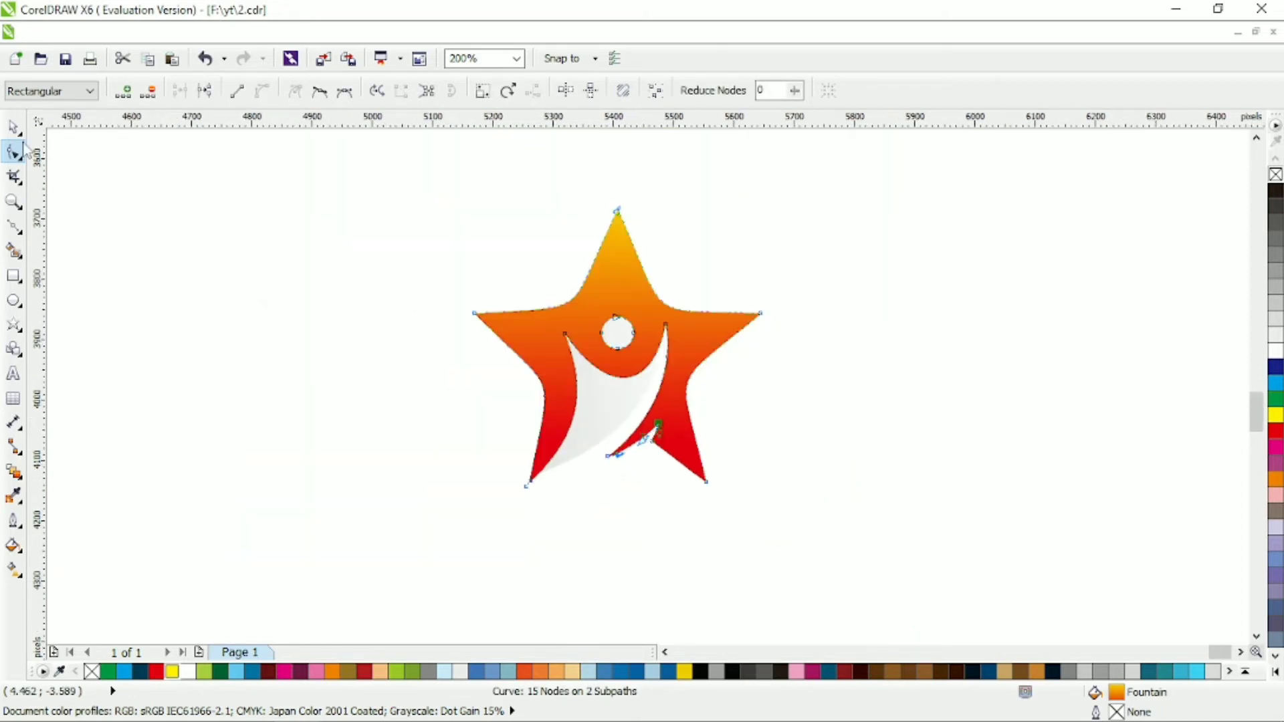
Group the star with the shaded shape behind the figure
{"action": "left_click", "coordinate": [13, 126]}
{"action": "left_click", "coordinate": [803, 382]}
{"action": "left_click_drag", "start_coordinate": [812, 172], "coordinate": [434, 508]}
{"action": "key", "text": "ctrl+g"}
{"action": "left_click", "coordinate": [776, 418]}
Add the artistic text STARPEOPLE below the star and set its font to Calibri Light
{"action": "left_click", "coordinate": [13, 373]}
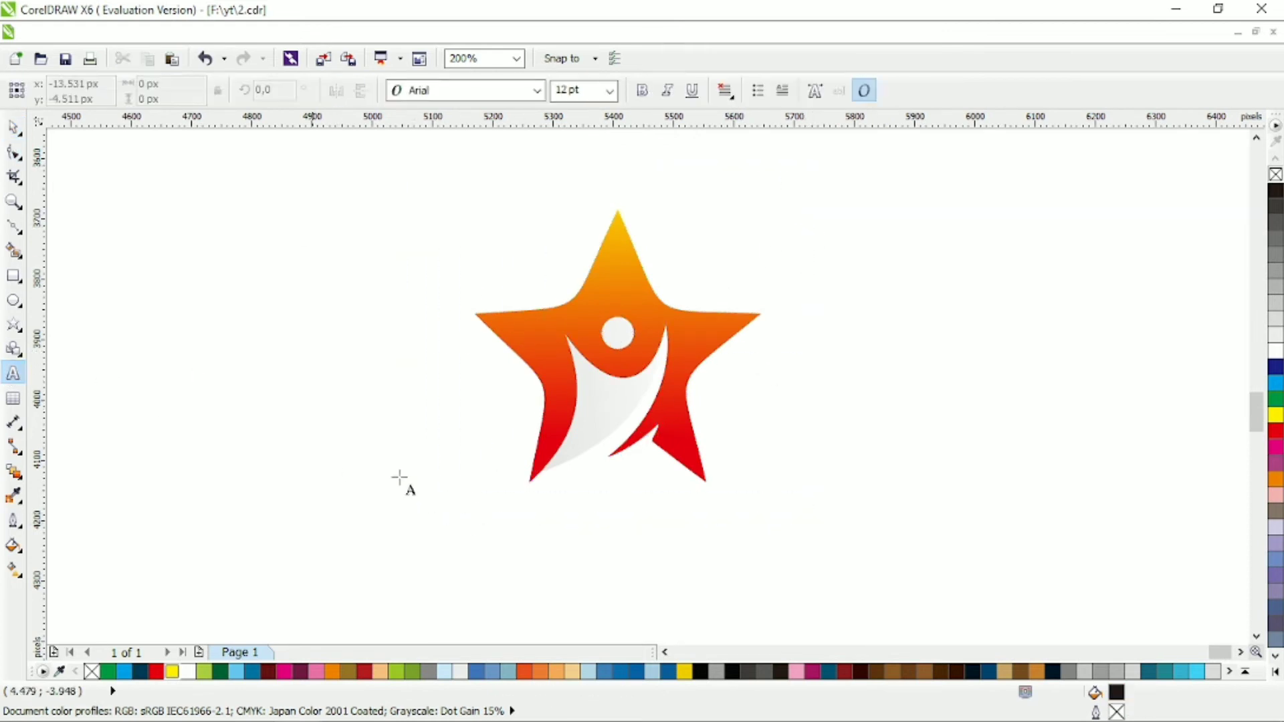
{"action": "left_click", "coordinate": [457, 538]}
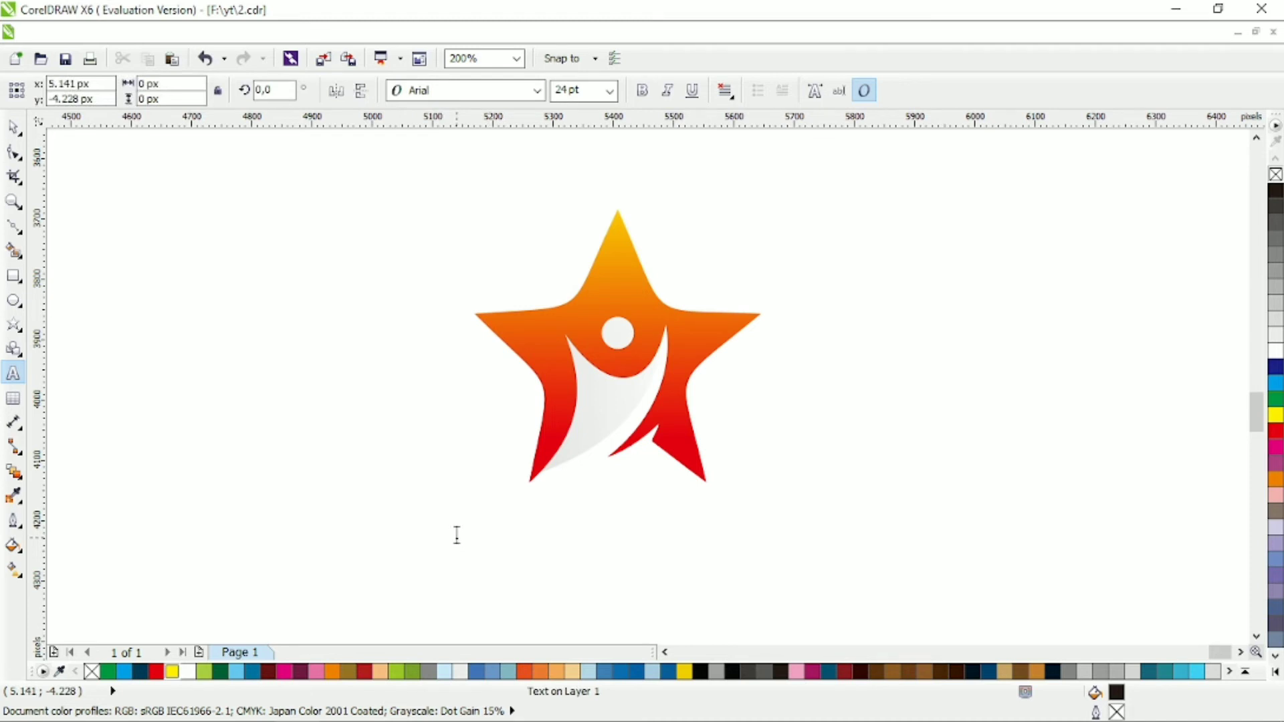
{"action": "type", "text": "STARPEO"}
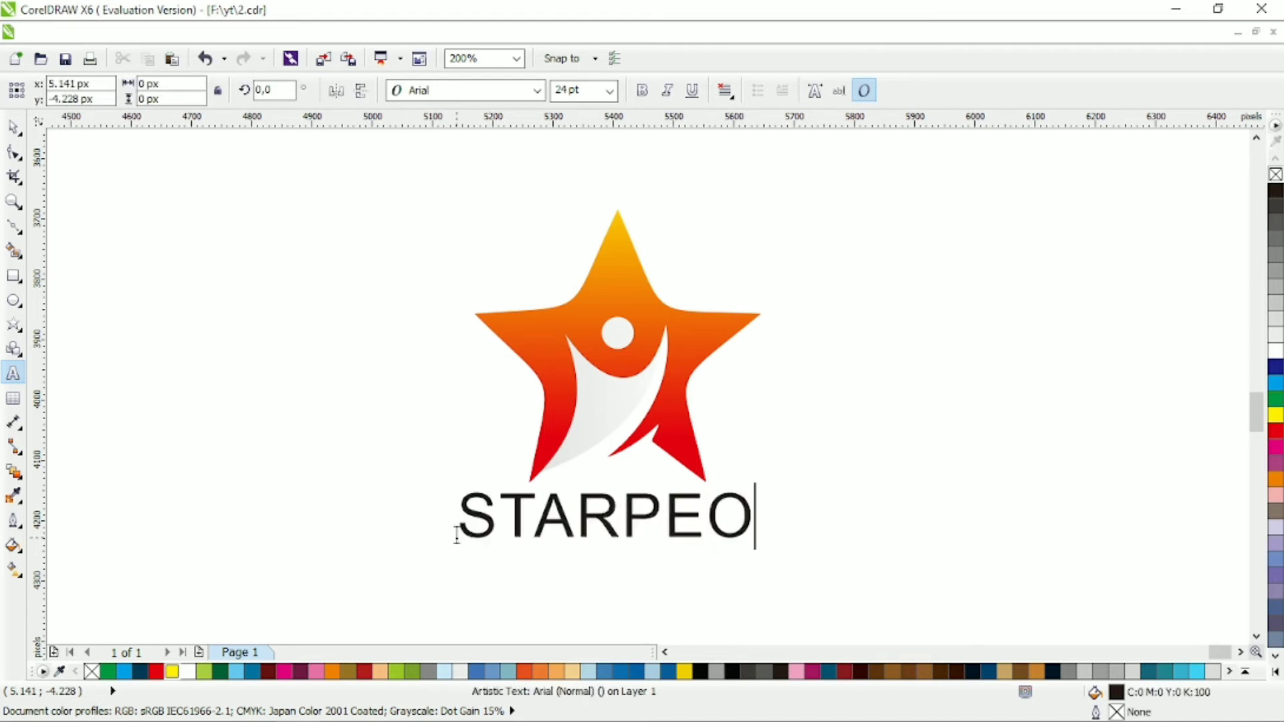
{"action": "type", "text": "PLE"}
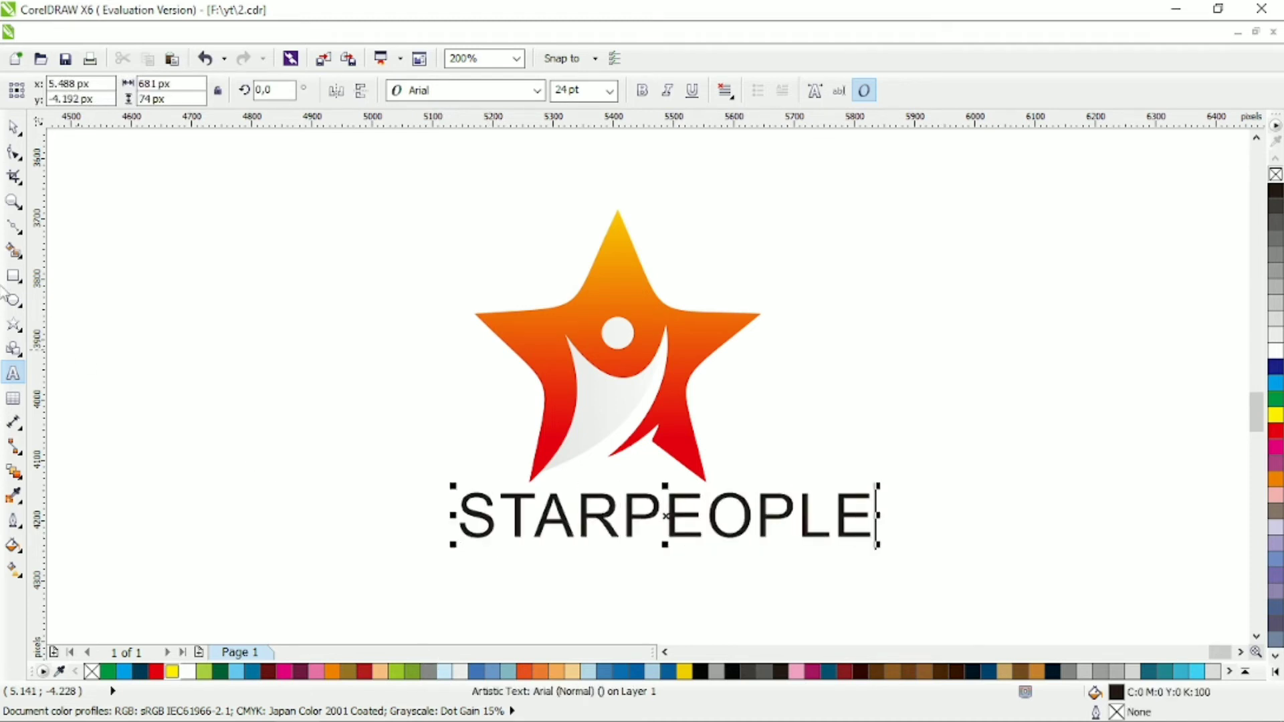
{"action": "left_click", "coordinate": [13, 126]}
{"action": "left_click", "coordinate": [537, 90]}
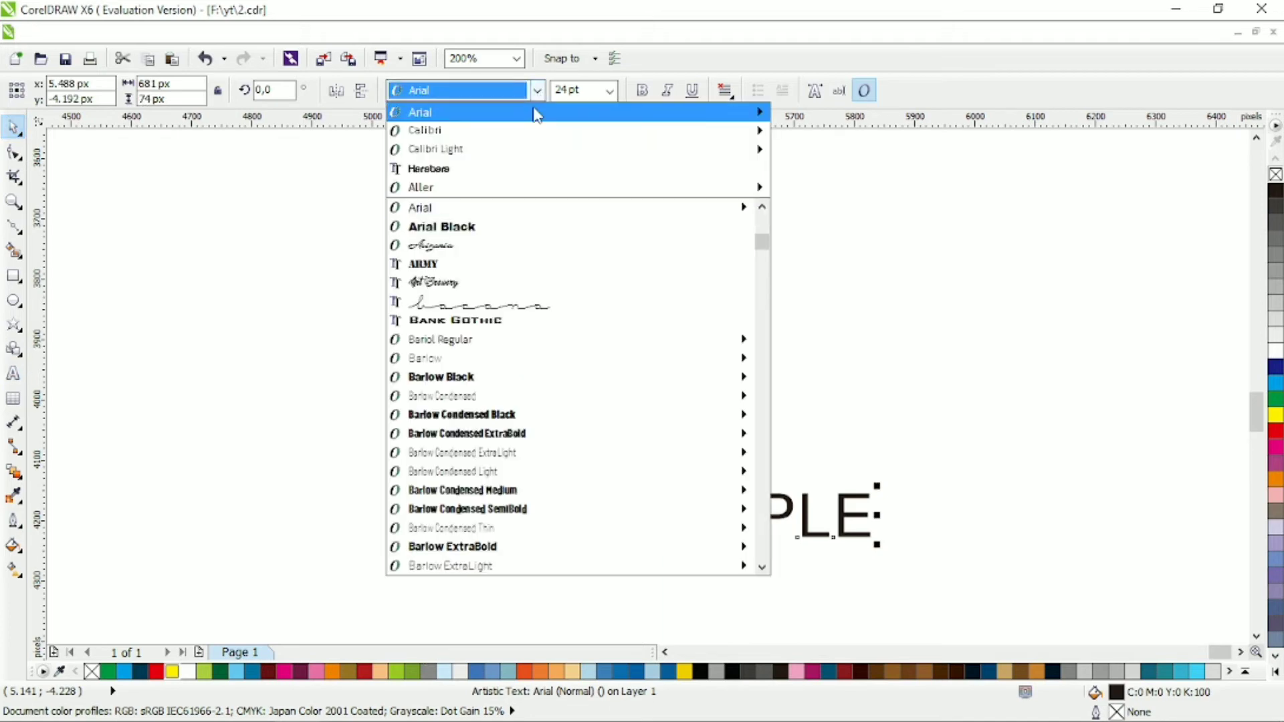
{"action": "left_click", "coordinate": [454, 150]}
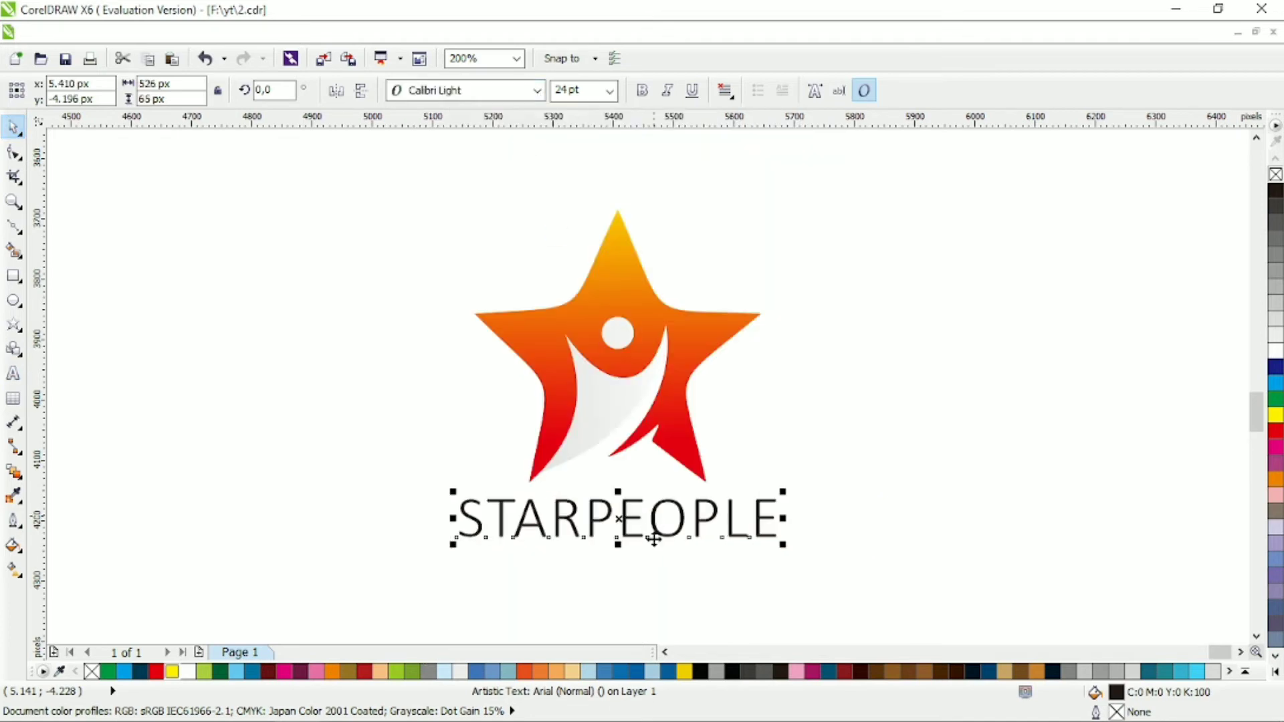
Set the word STAR in the STARPEOPLE text to bold Calibri
{"action": "double_click", "coordinate": [591, 526]}
{"action": "left_click_drag", "start_coordinate": [579, 508], "coordinate": [442, 508]}
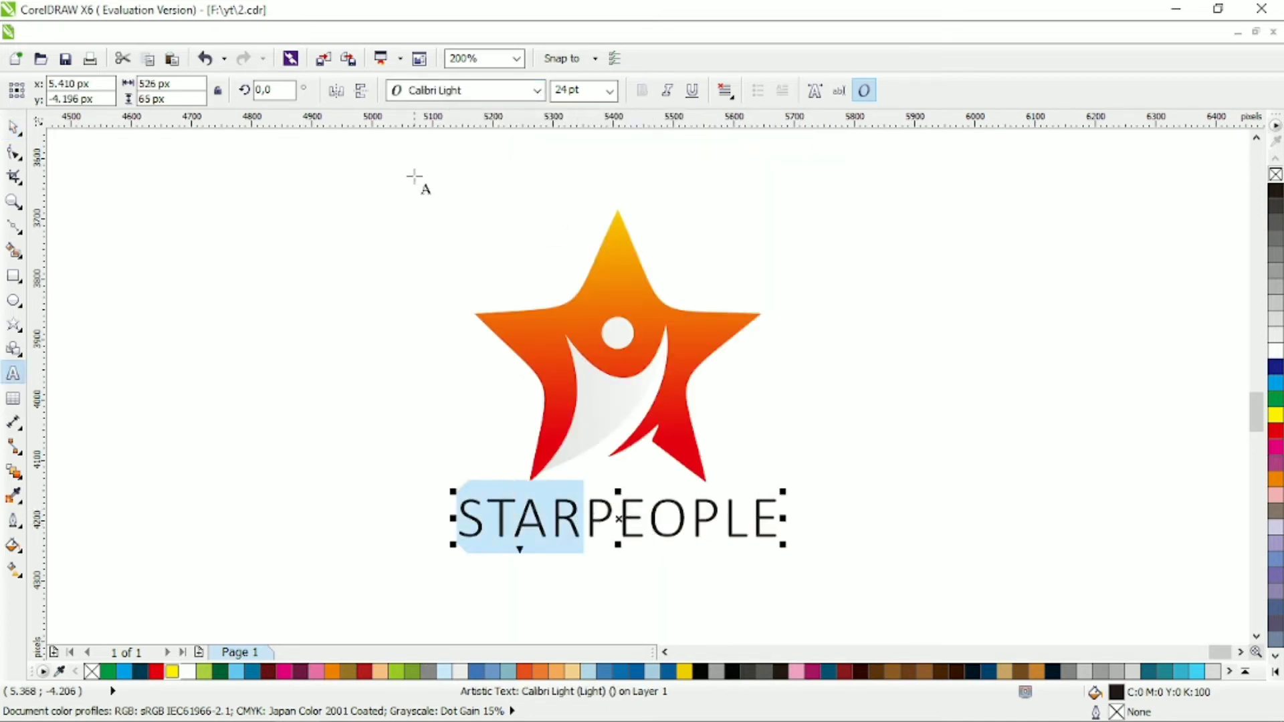
{"action": "left_click", "coordinate": [537, 90]}
{"action": "left_click", "coordinate": [529, 149]}
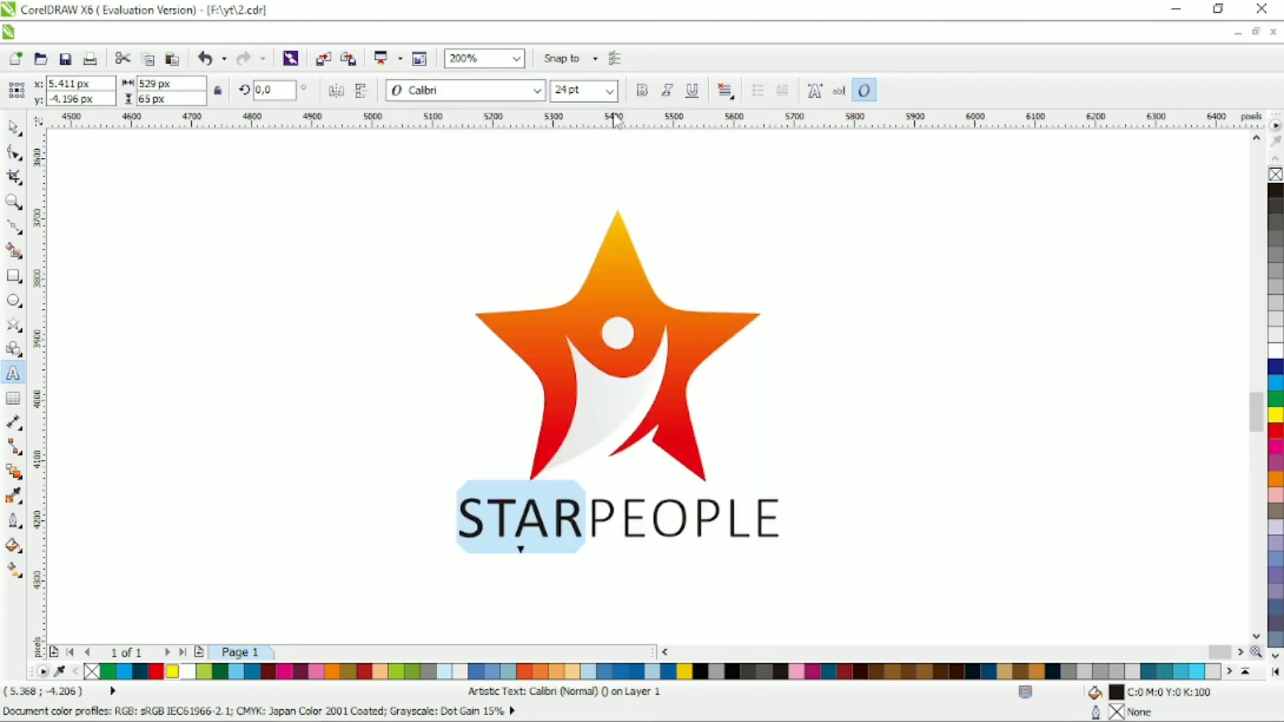
{"action": "key", "text": "ctrl+b"}
{"action": "left_click", "coordinate": [14, 127]}
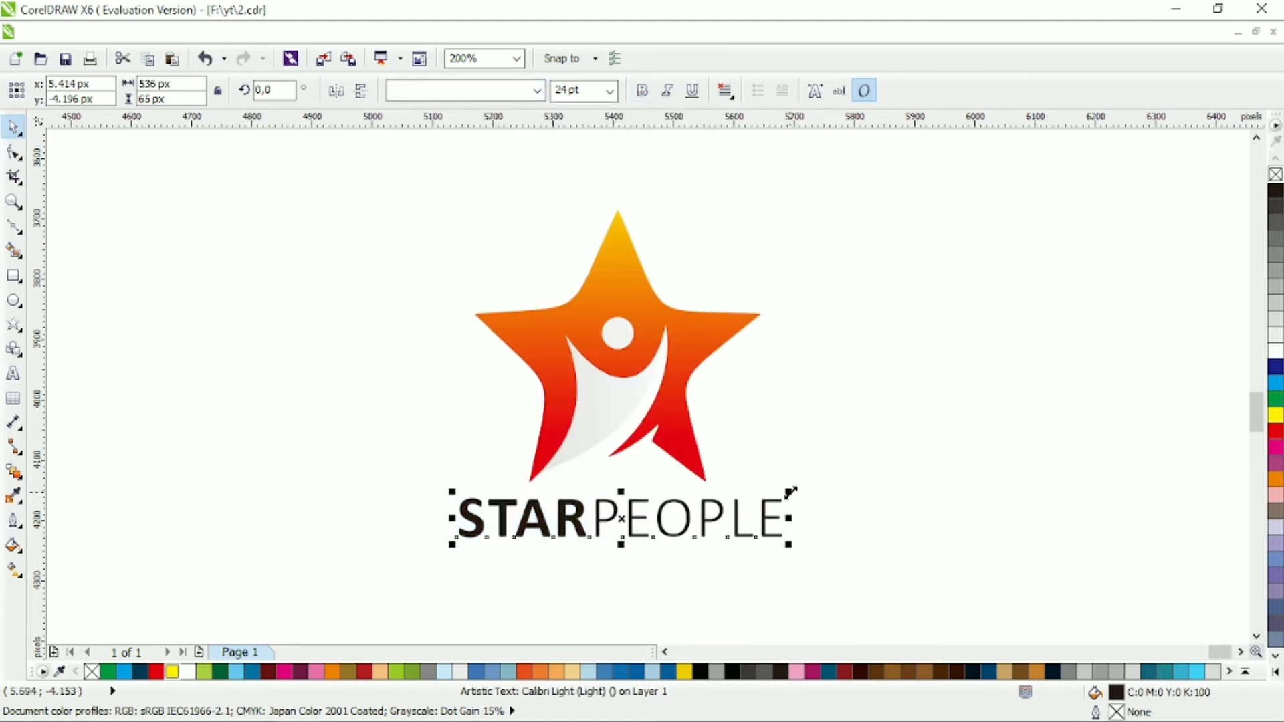
Scale the STARPEOPLE text down to about 15.9 pt and widen its letter spacing to a width of about 538 px
{"action": "left_click_drag", "start_coordinate": [791, 494], "coordinate": [728, 506]}
{"action": "key", "text": "F10"}
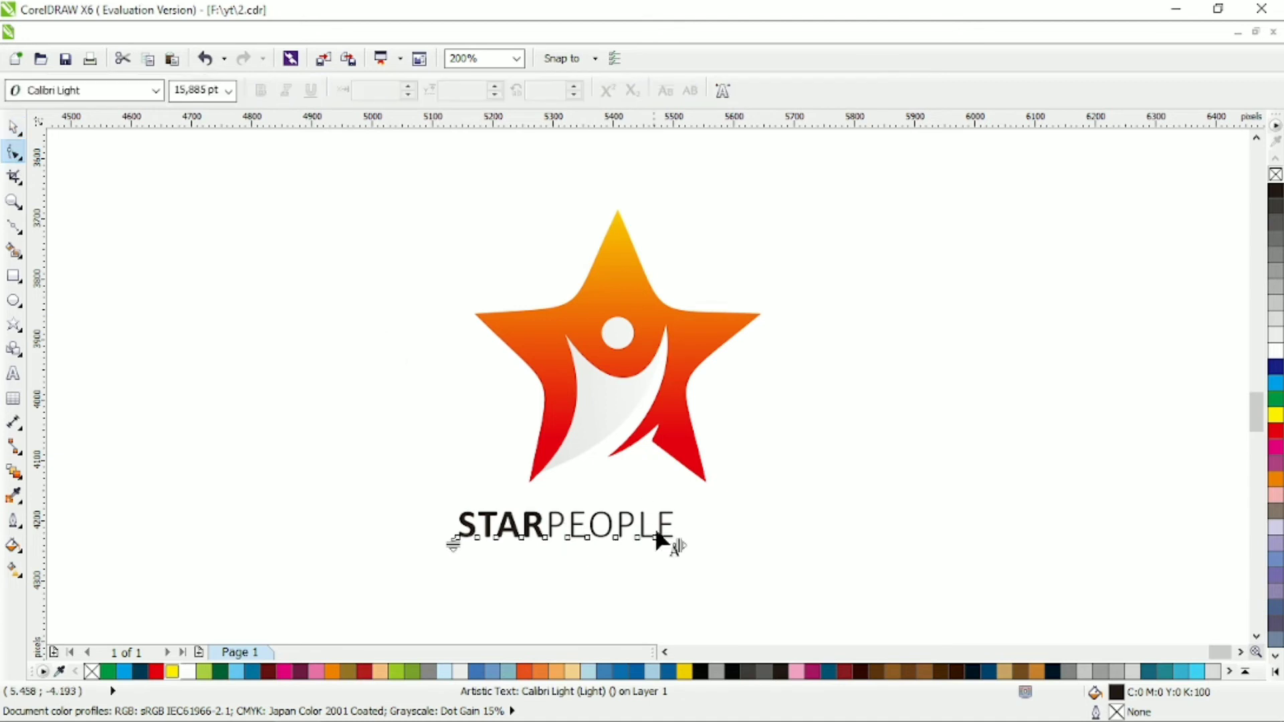
{"action": "left_click_drag", "start_coordinate": [659, 536], "coordinate": [781, 548]}
{"action": "left_click", "coordinate": [13, 127]}
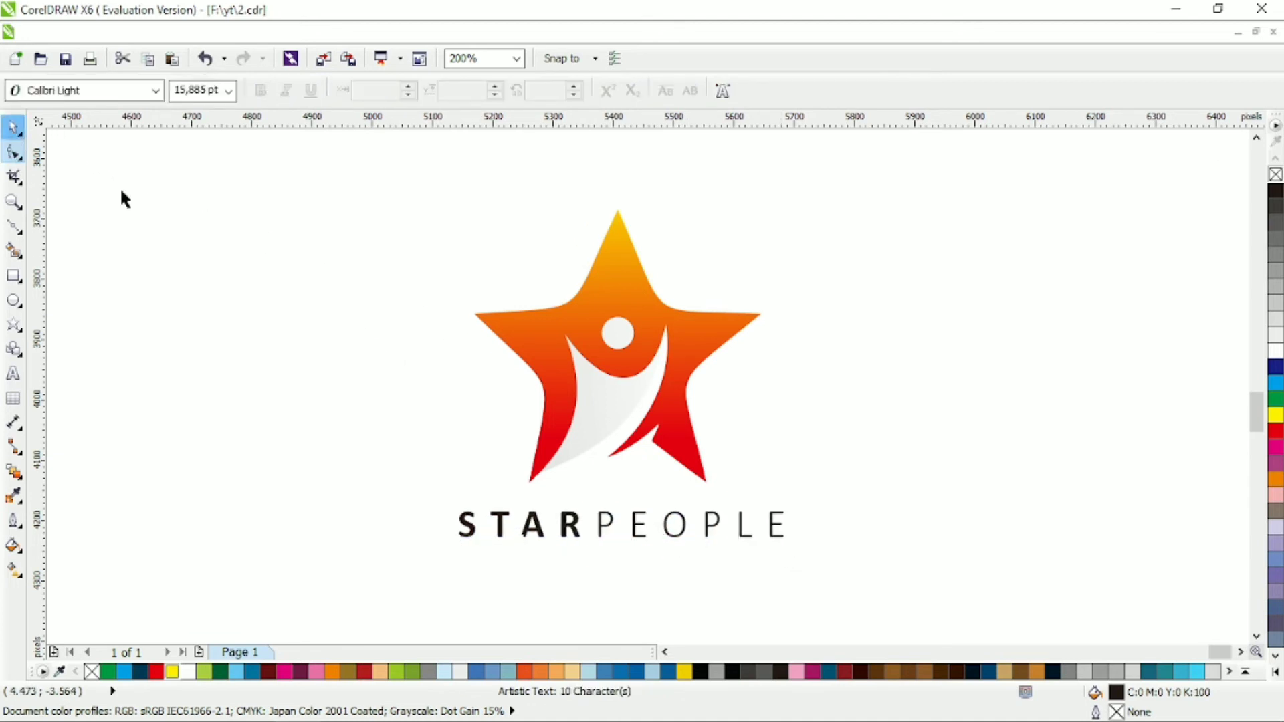
Duplicate the STARPEOPLE text directly beneath itself and replace the copy's wording with LOGO DESIGN
{"action": "left_click", "coordinate": [637, 543]}
{"action": "left_click_drag", "start_coordinate": [637, 545], "coordinate": [635, 562]}
{"action": "right_click", "coordinate": [636, 561]}
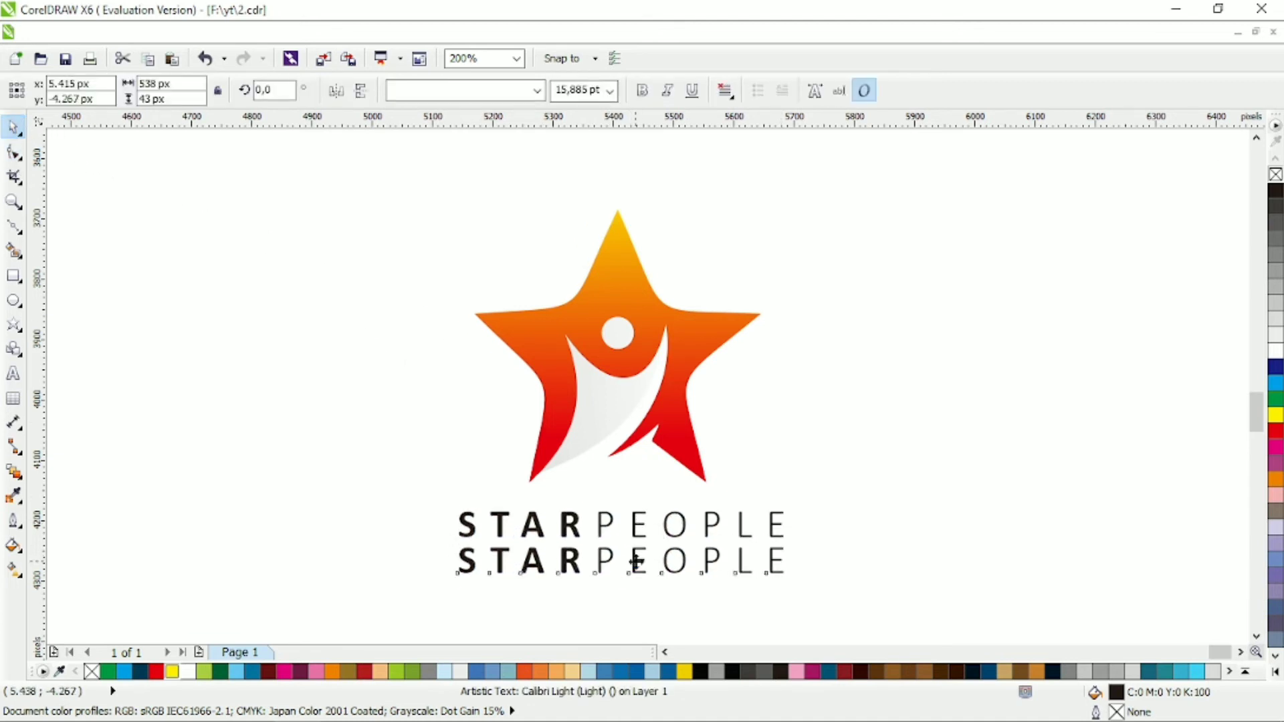
{"action": "double_click", "coordinate": [635, 562]}
{"action": "key", "text": "ctrl+a"}
{"action": "type", "text": "LOGO DESIGN"}
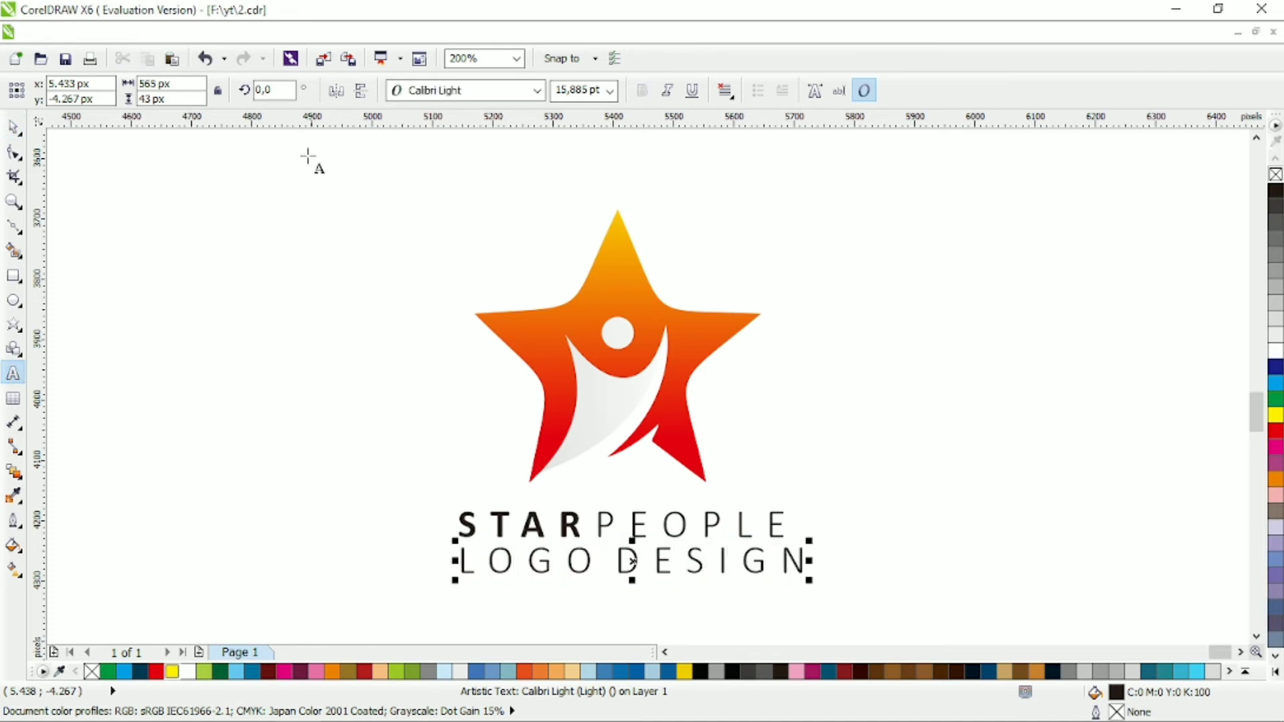
{"action": "left_click", "coordinate": [13, 127]}
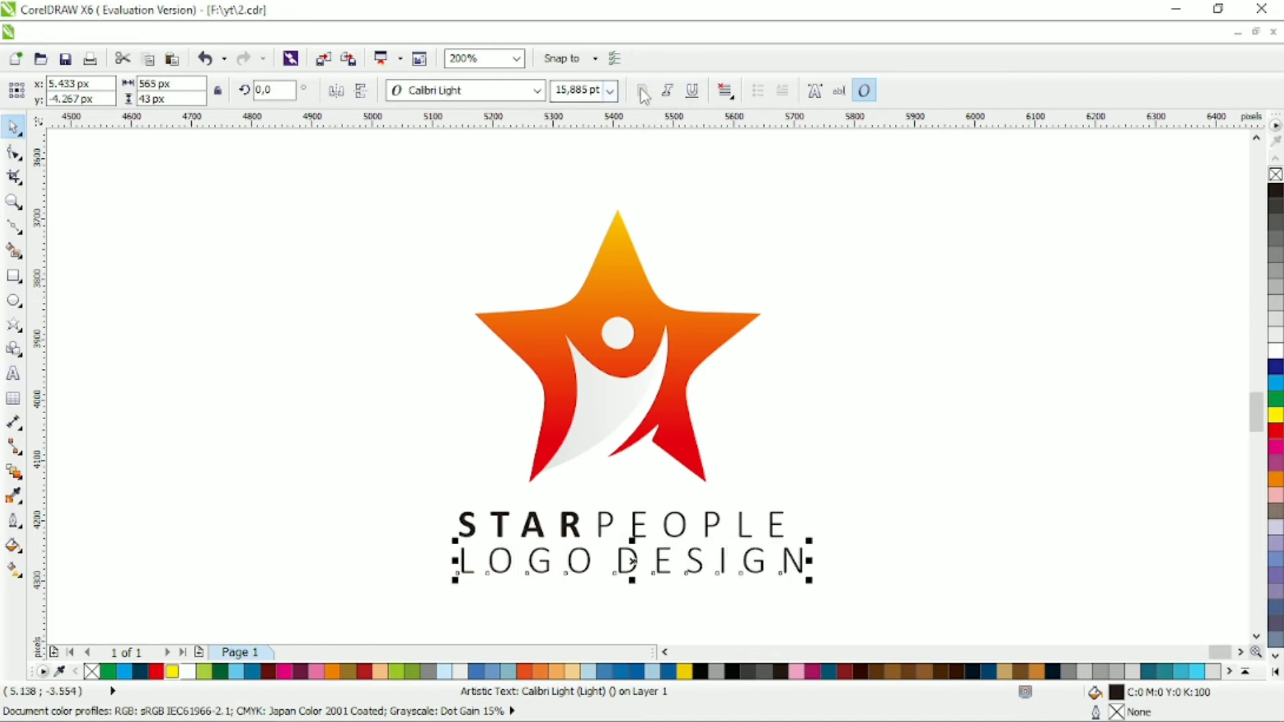
Set the LOGO DESIGN text to bold Calibri
{"action": "left_click", "coordinate": [821, 545]}
{"action": "left_click", "coordinate": [799, 565]}
{"action": "left_click", "coordinate": [533, 91]}
{"action": "left_click", "coordinate": [434, 129]}
{"action": "left_click", "coordinate": [642, 90]}
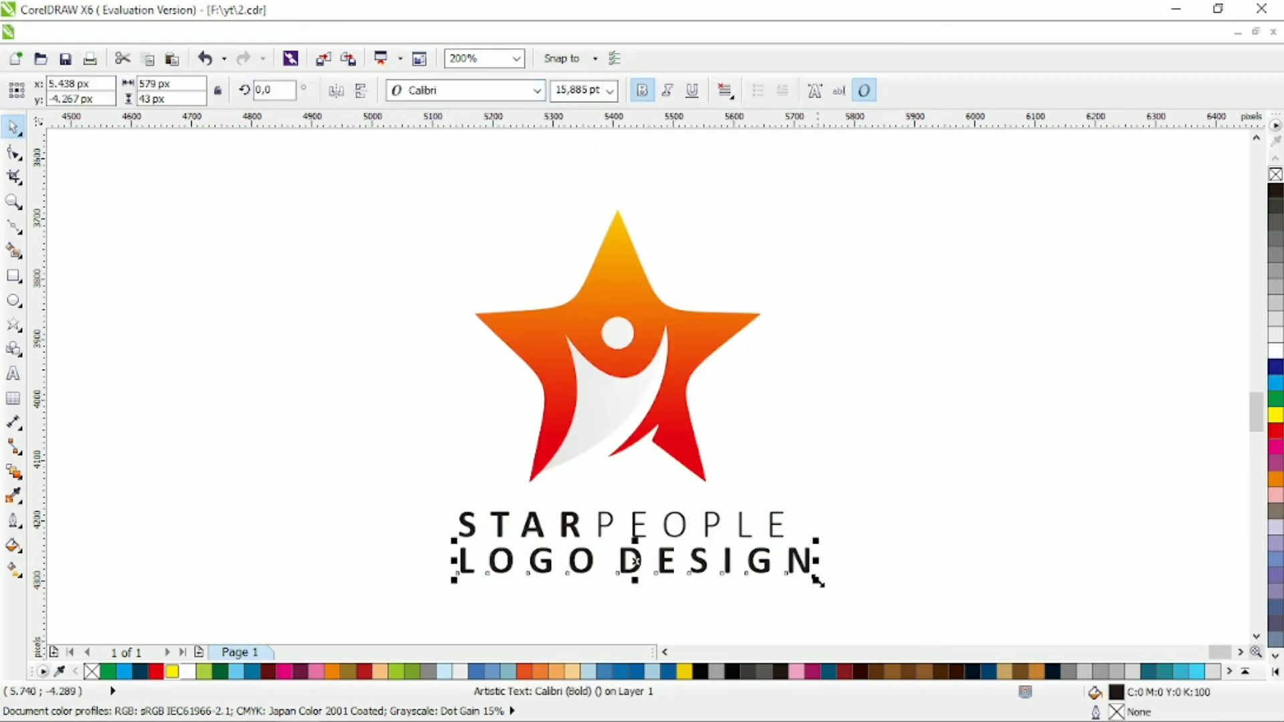
Shrink the LOGO DESIGN text to about 5.3 pt beneath STARPEOPLE and spread its letters to a width of about 393 px
{"action": "left_click_drag", "start_coordinate": [662, 569], "coordinate": [723, 565]}
{"action": "left_click", "coordinate": [14, 156]}
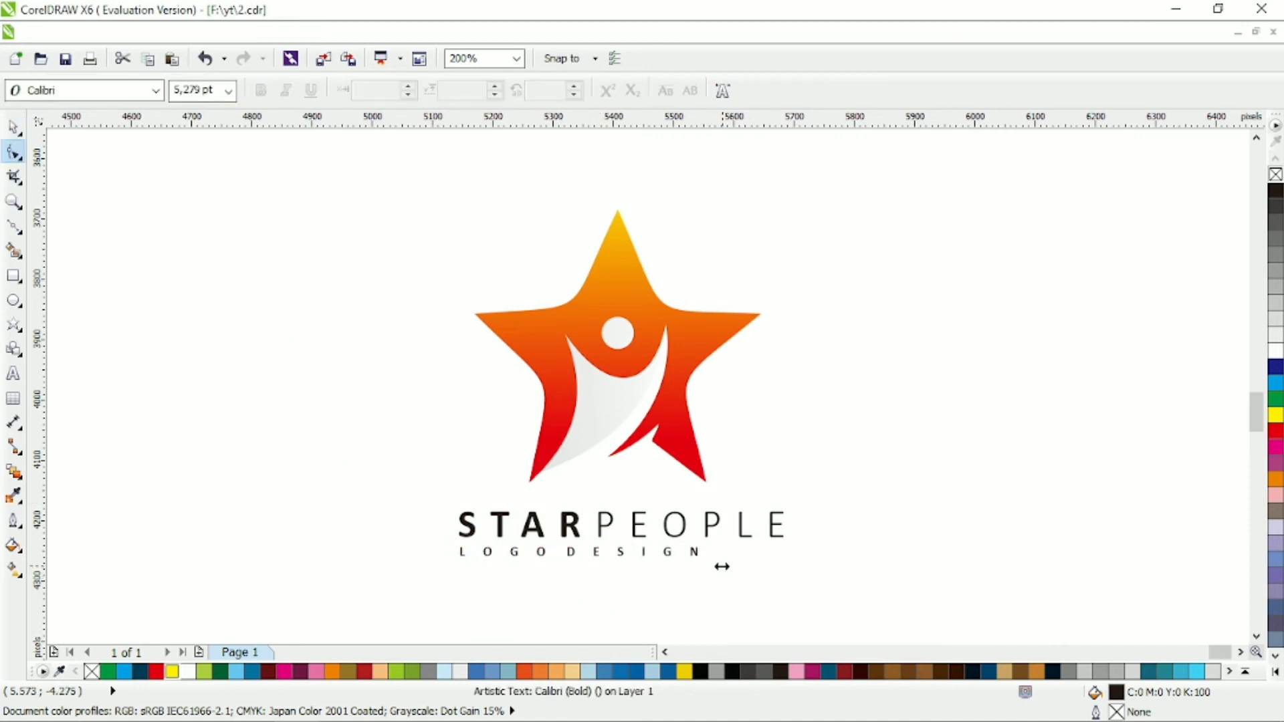
{"action": "left_click", "coordinate": [14, 127]}
Align the star group and both text lines on a common vertical centre line
{"action": "left_click_drag", "start_coordinate": [417, 169], "coordinate": [807, 503]}
{"action": "left_click_drag", "start_coordinate": [401, 192], "coordinate": [871, 588]}
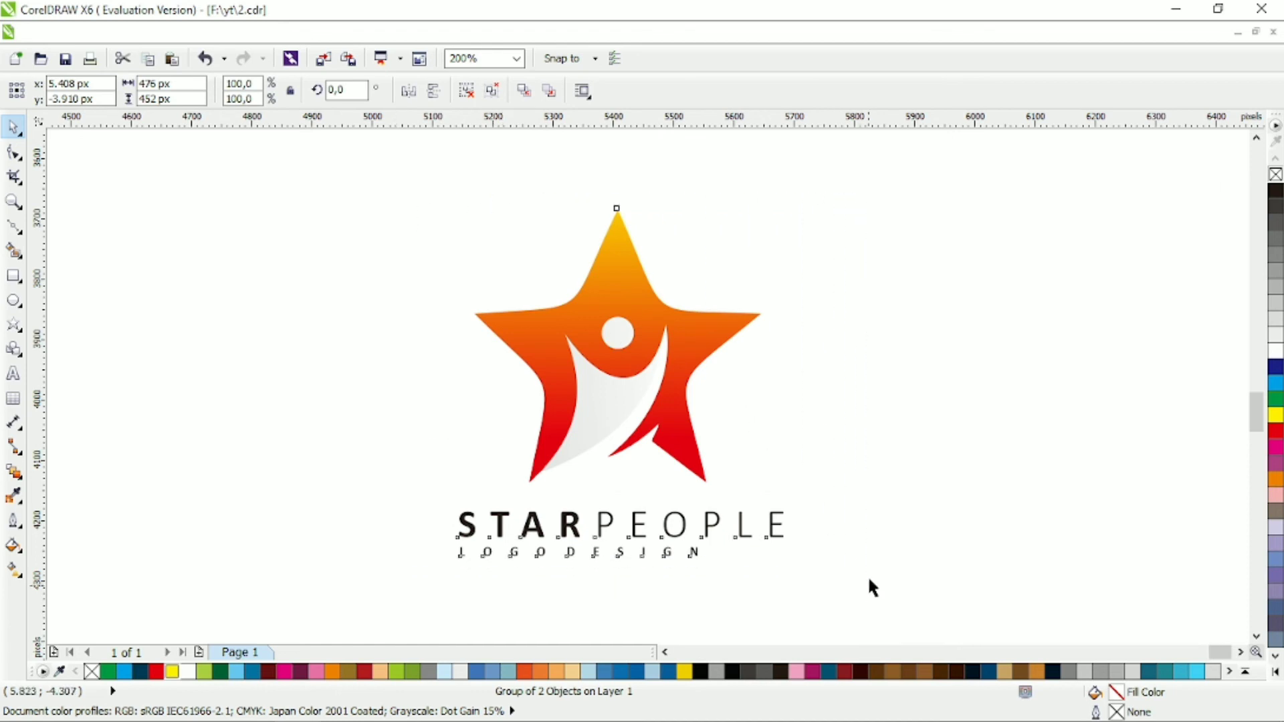
{"action": "key", "text": "c"}
{"action": "key", "text": "Escape"}
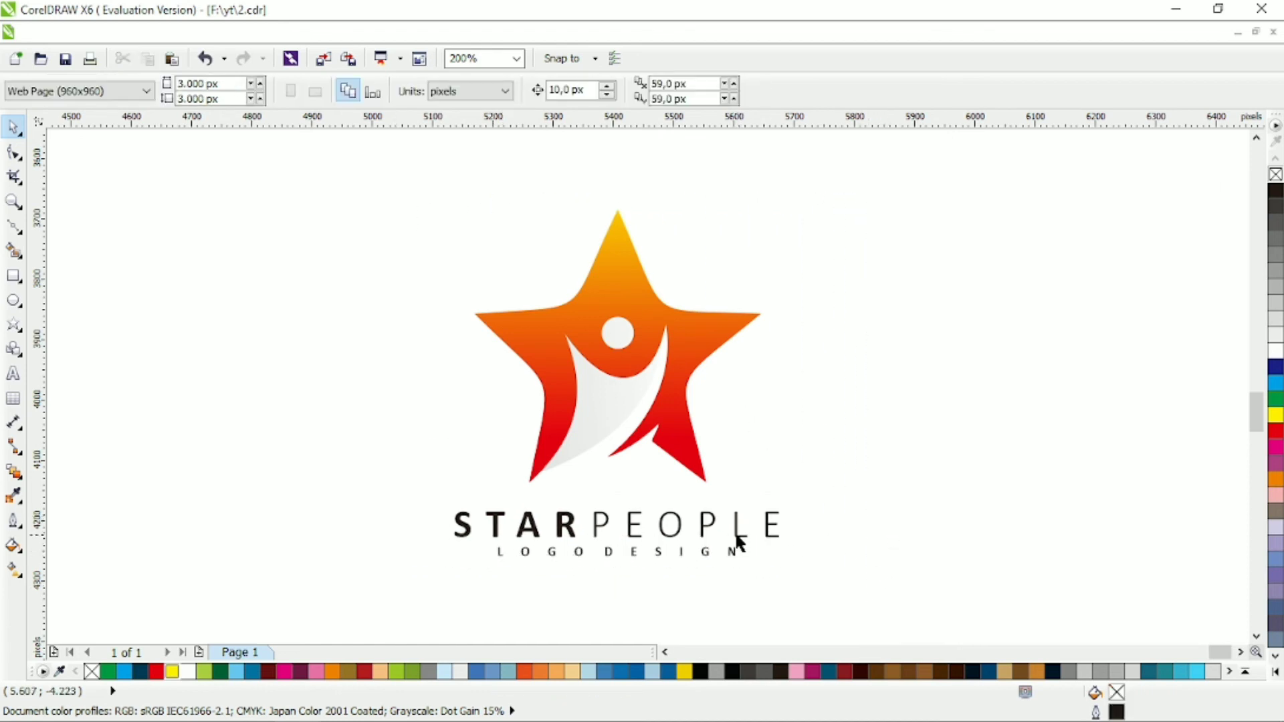
Nudge both text lines down together by about 20 px to widen the gap below the star
{"action": "left_click", "coordinate": [739, 542]}
{"action": "left_click", "coordinate": [727, 550], "text": "shift"}
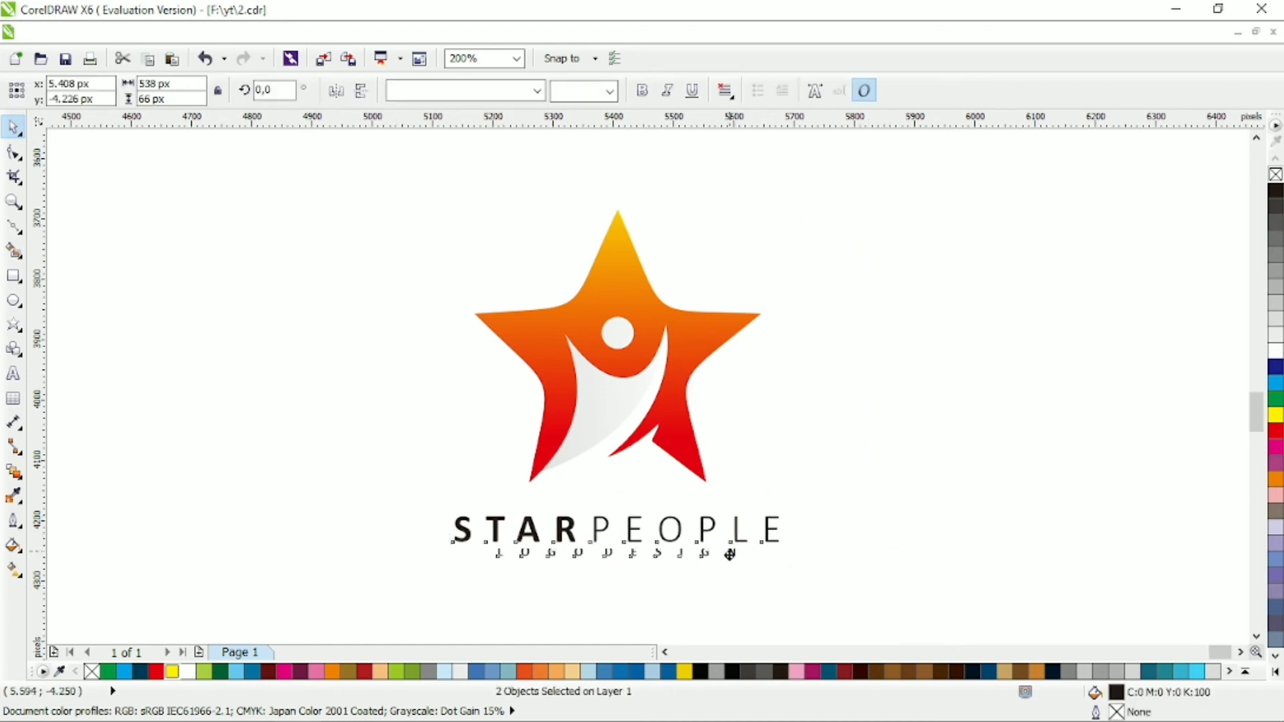
{"action": "key", "text": "Down"}
{"action": "left_click", "coordinate": [741, 579]}
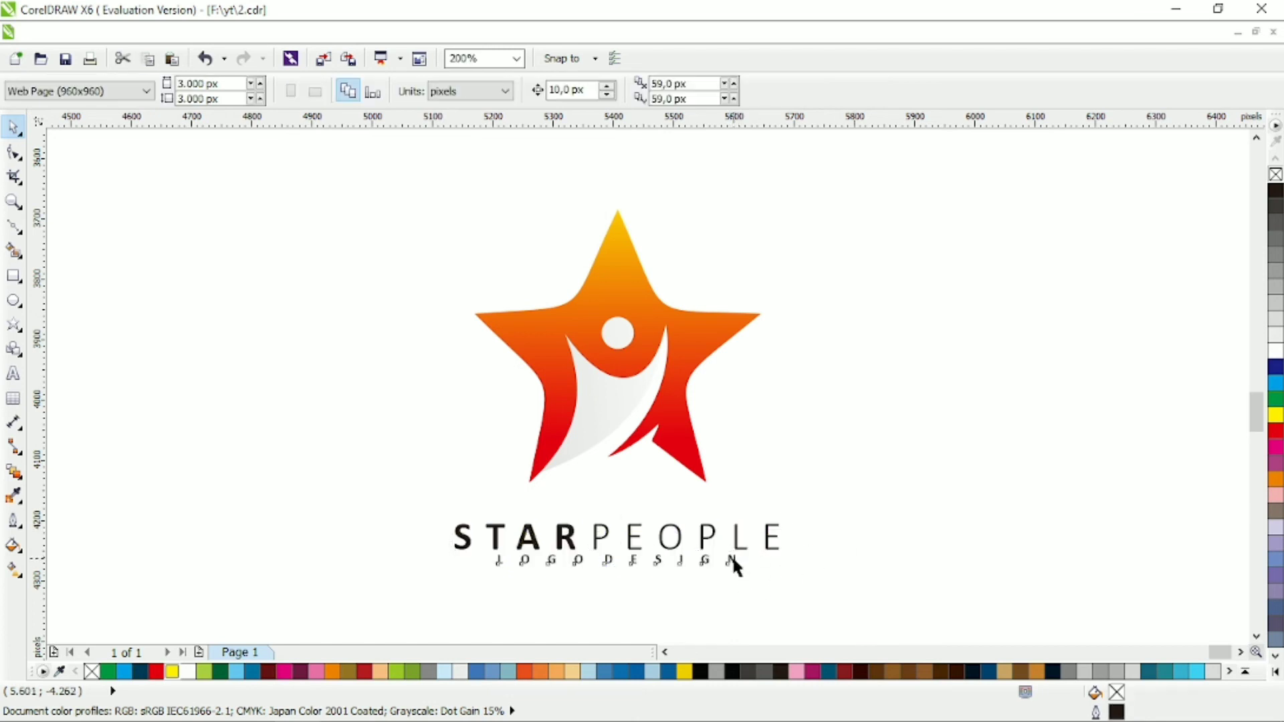
Color the LOGO DESIGN text red (C32 M100 Y100 K2) and the STARPEOPLE text dark maroon
{"action": "left_click", "coordinate": [731, 555]}
{"action": "left_click", "coordinate": [364, 670]}
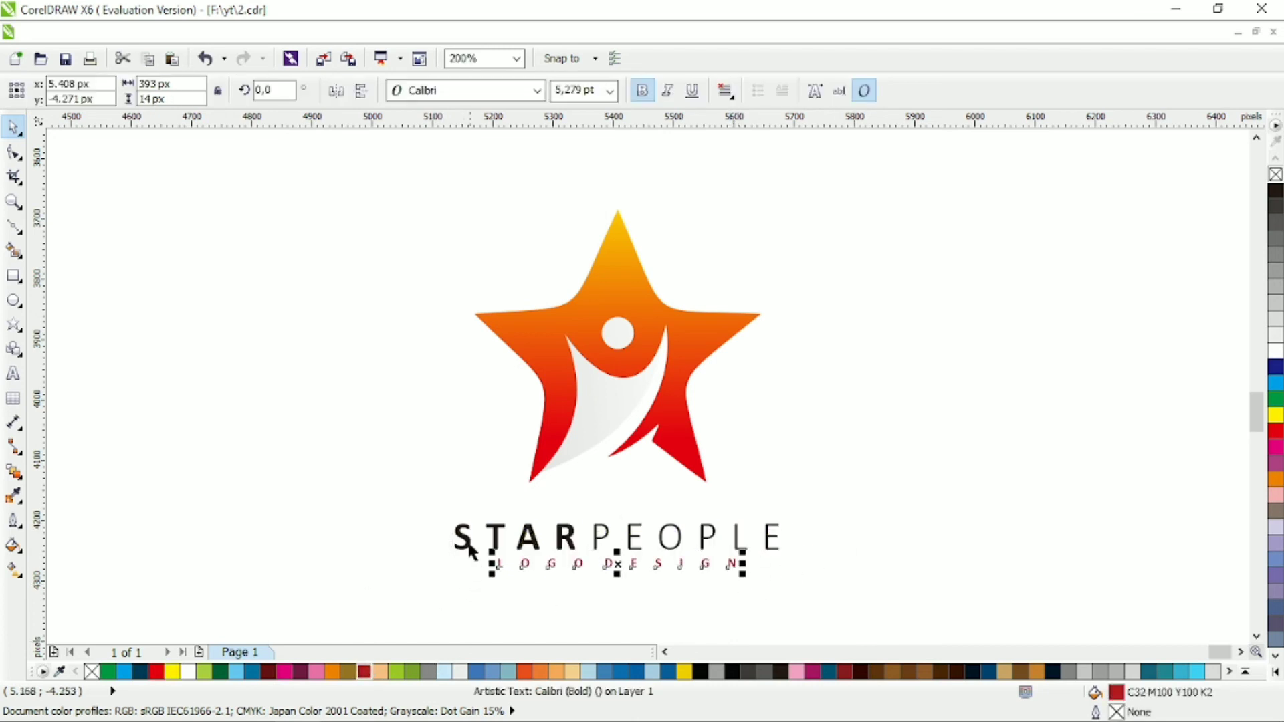
{"action": "key", "text": "Tab"}
{"action": "left_click", "coordinate": [271, 673]}
{"action": "left_click", "coordinate": [1050, 417]}
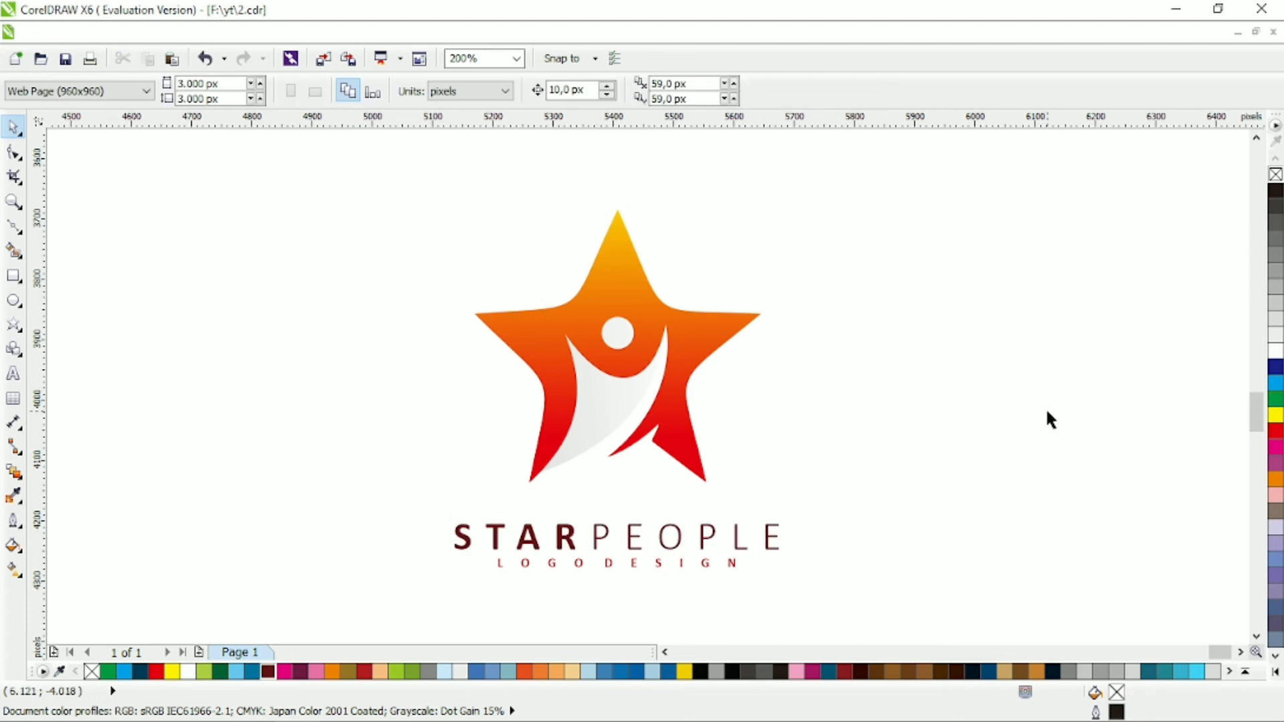